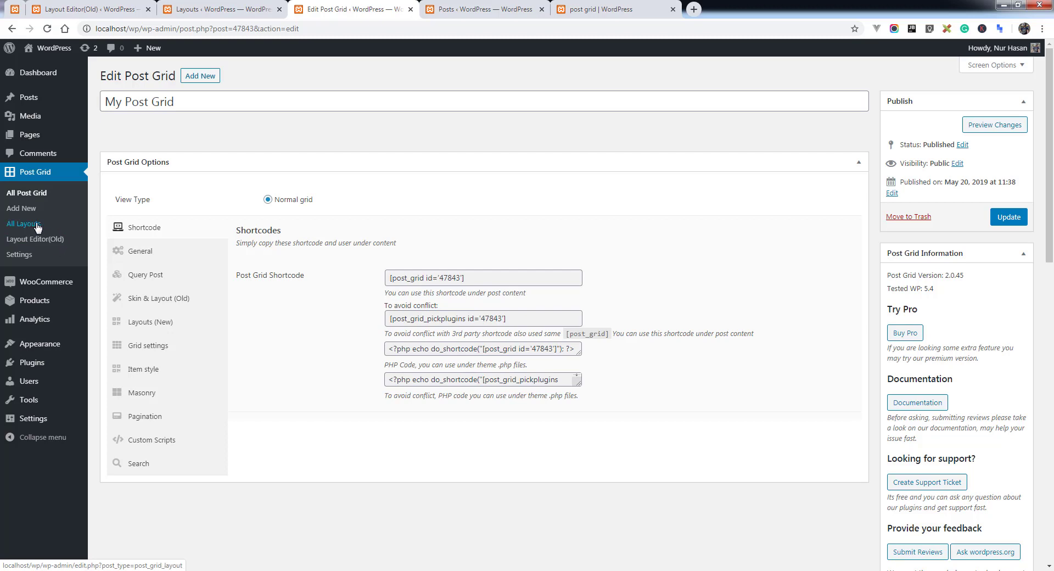
Switch to the Post Grid All Layouts list showing the six saved layouts.
{"action": "key", "text": "ctrl+shift+Tab"}
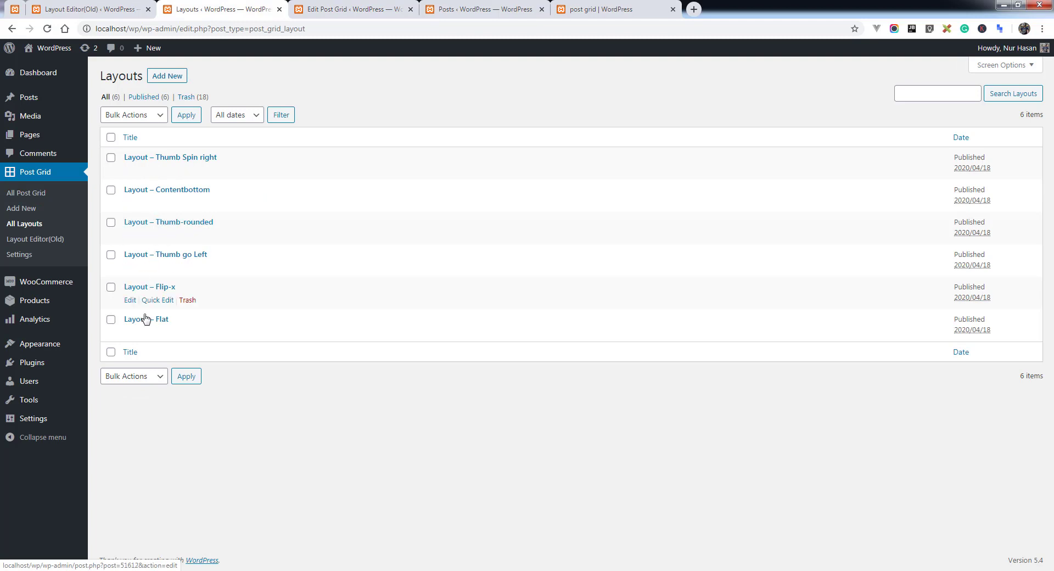
Open Layout – Thumb Spin right in the new editor and glance at the old editor.
{"action": "left_click", "coordinate": [148, 160]}
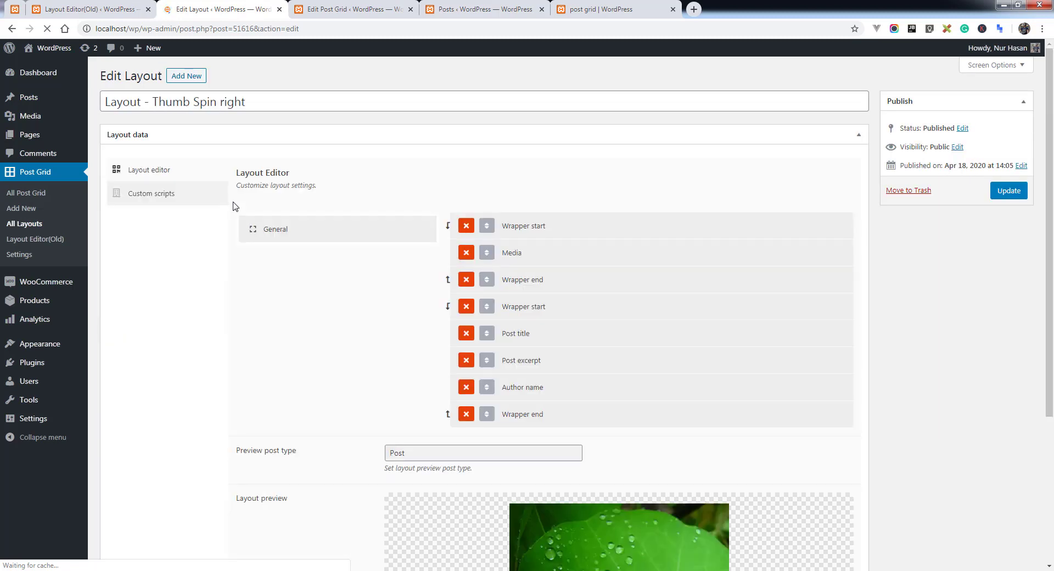
{"action": "left_click", "coordinate": [248, 237]}
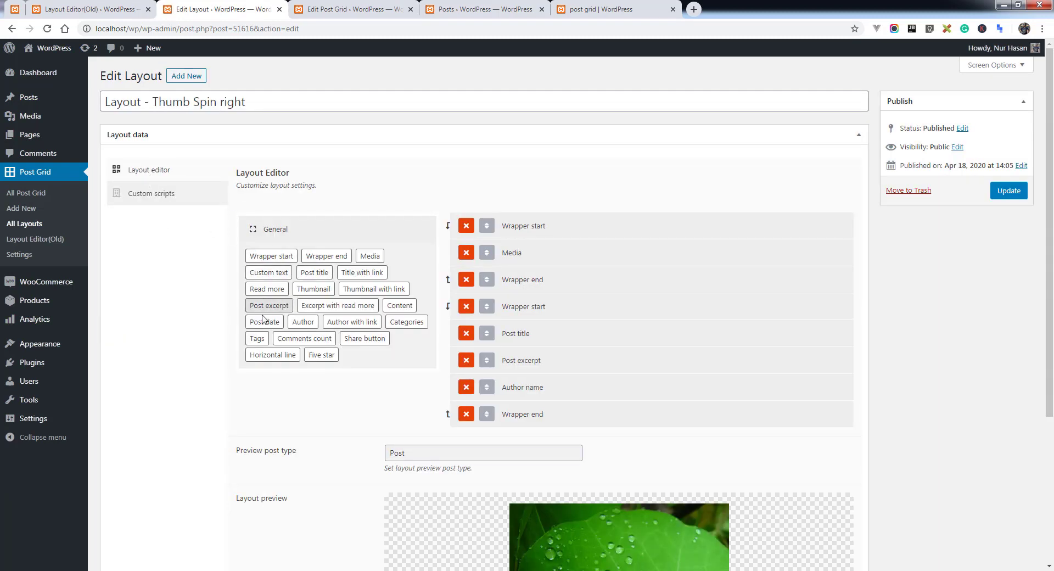
{"action": "left_click", "coordinate": [102, 11]}
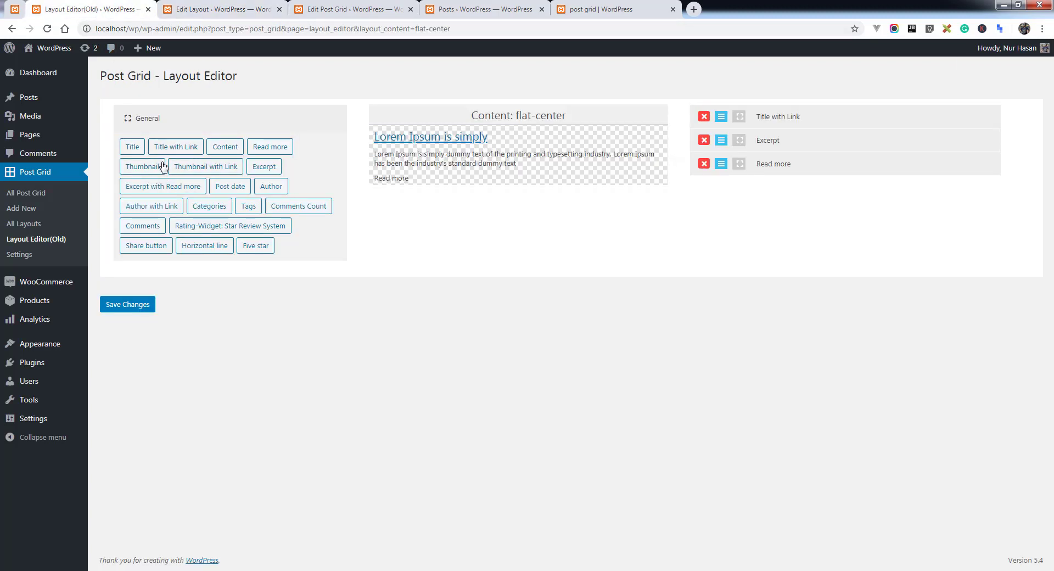
{"action": "left_click", "coordinate": [215, 11]}
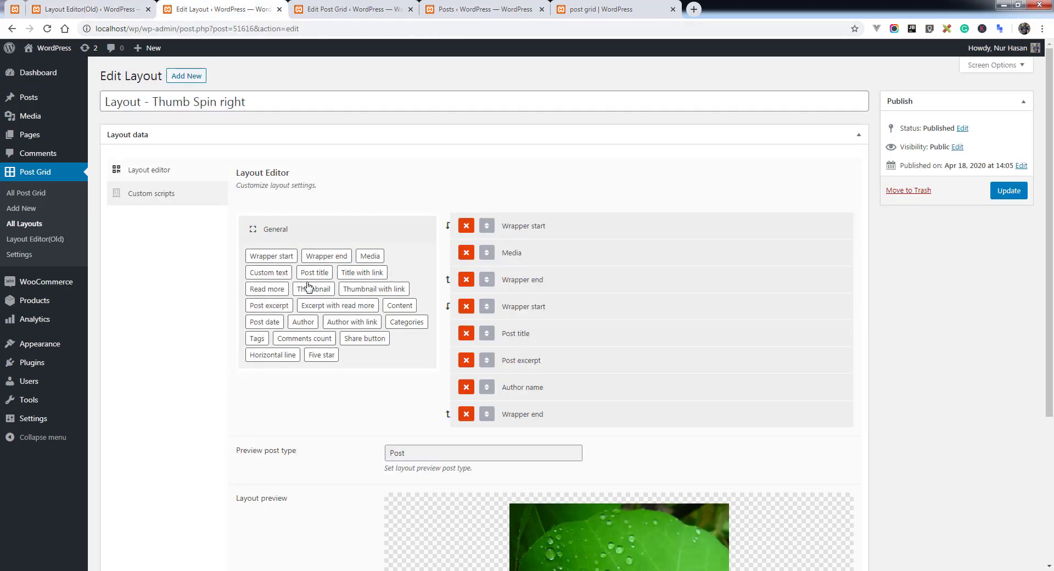
Inspect the Post title settings, then compare the Excerpt element in the old editor.
{"action": "left_click", "coordinate": [592, 332]}
{"action": "scroll", "coordinate": [588, 338], "scroll_direction": "down", "scroll_amount": 2}
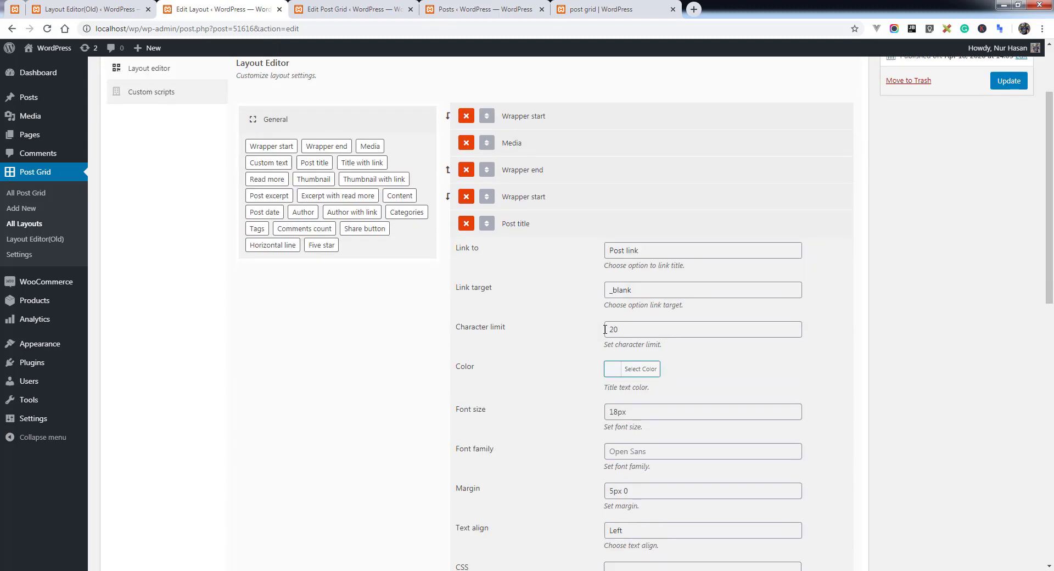
{"action": "left_click", "coordinate": [520, 225]}
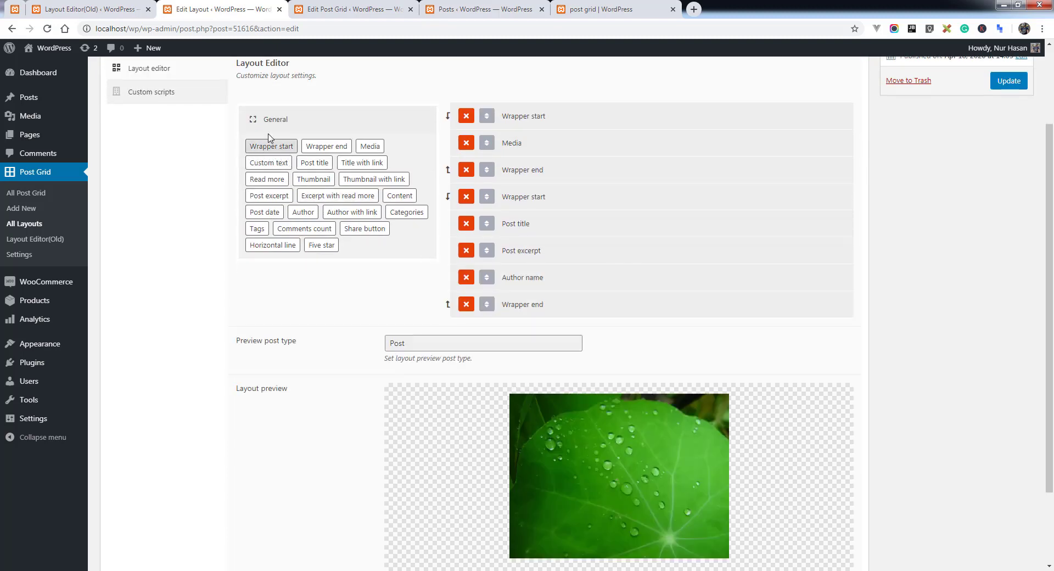
{"action": "left_click", "coordinate": [122, 10]}
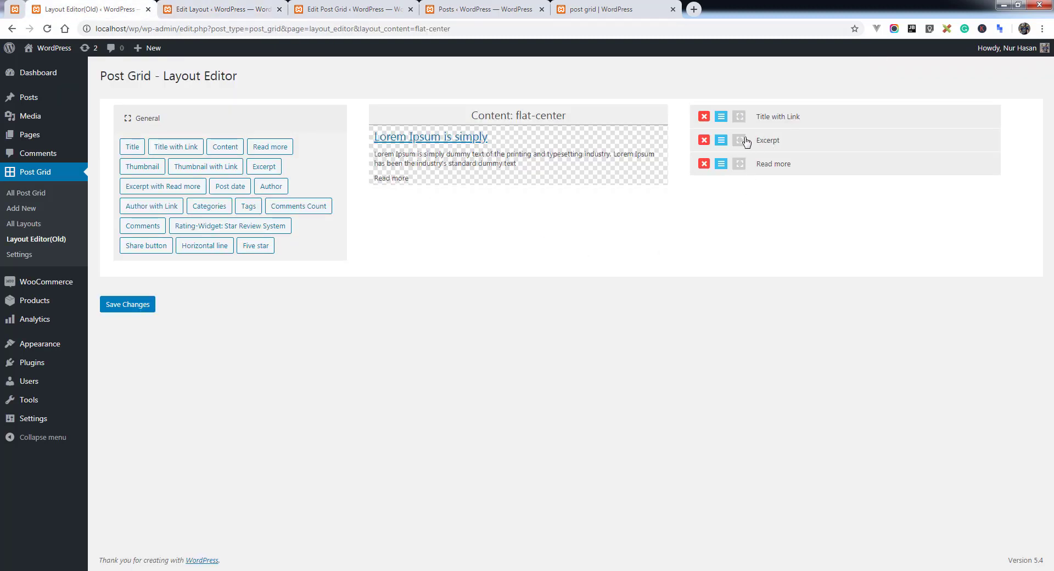
{"action": "left_click", "coordinate": [740, 140]}
{"action": "left_click", "coordinate": [740, 140]}
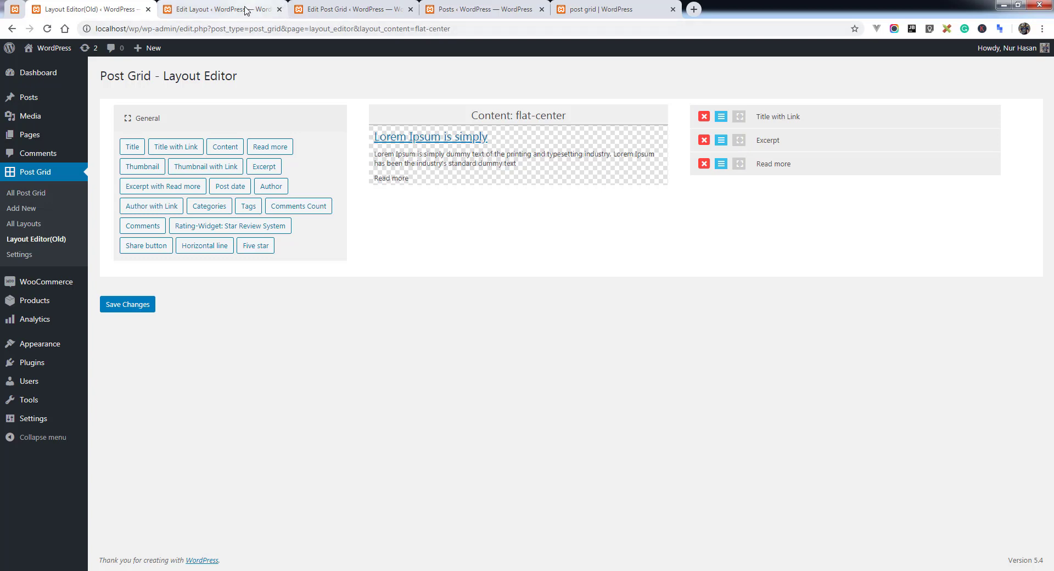
{"action": "left_click", "coordinate": [222, 9]}
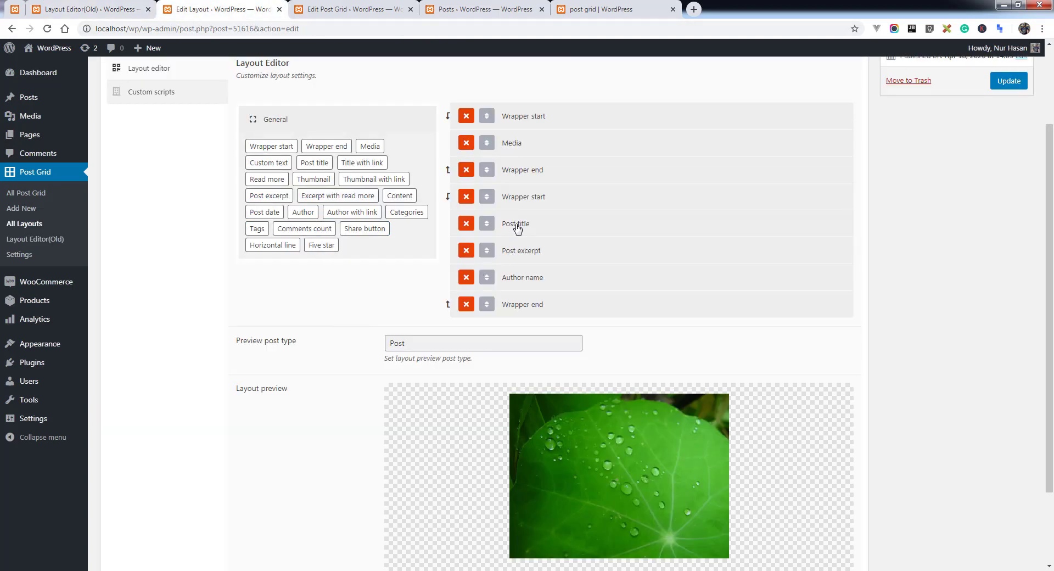
Expand and collapse the Post title and Author name element settings in the new editor.
{"action": "left_click", "coordinate": [516, 225]}
{"action": "scroll", "coordinate": [541, 337], "scroll_direction": "down", "scroll_amount": 2}
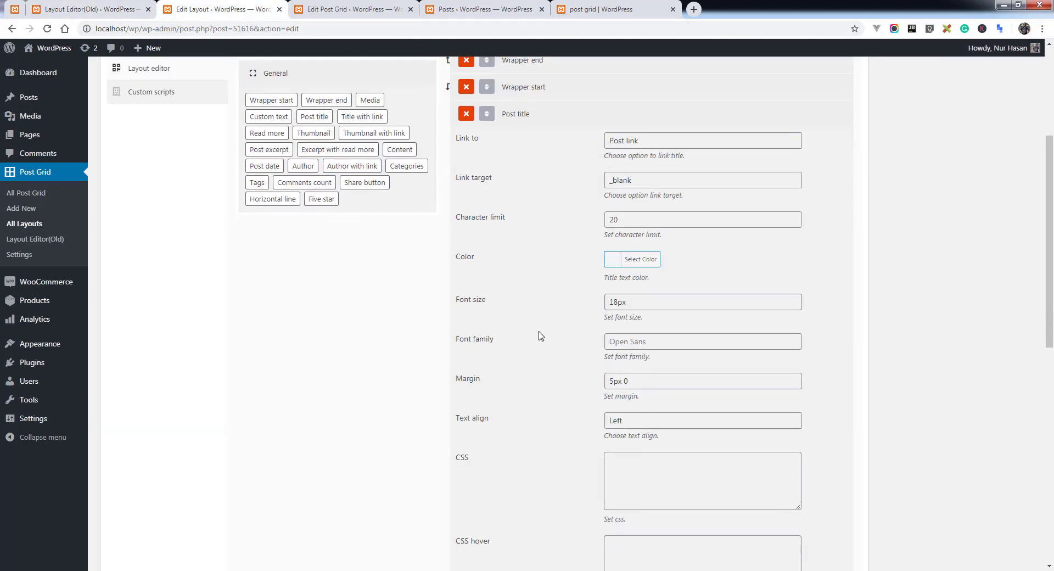
{"action": "left_click", "coordinate": [521, 135]}
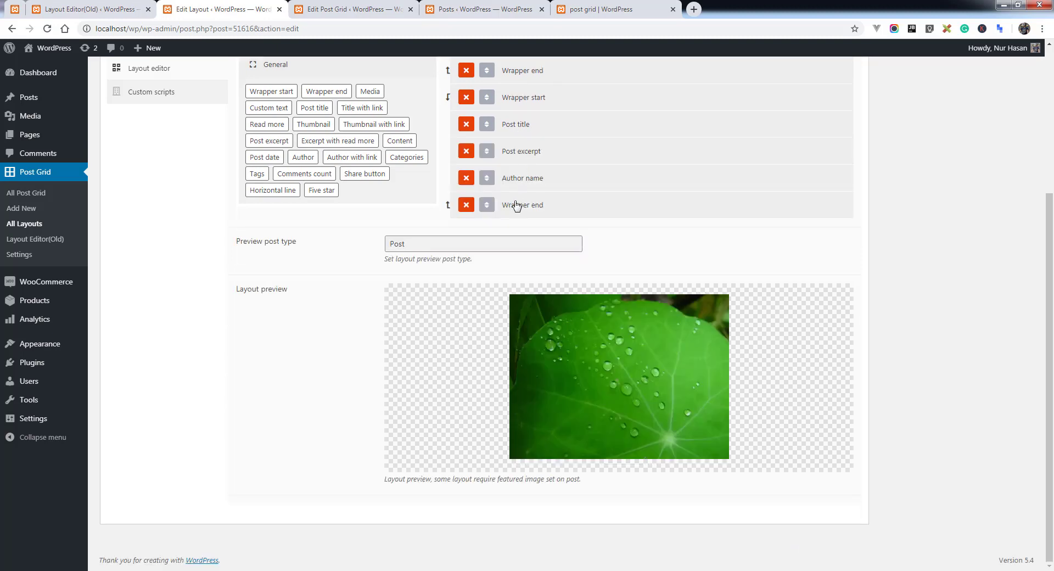
{"action": "left_click", "coordinate": [513, 183]}
{"action": "scroll", "coordinate": [423, 328], "scroll_direction": "down", "scroll_amount": 1}
{"action": "scroll", "coordinate": [424, 327], "scroll_direction": "down", "scroll_amount": 2}
{"action": "scroll", "coordinate": [520, 312], "scroll_direction": "up", "scroll_amount": 2}
{"action": "left_click", "coordinate": [523, 169]}
{"action": "scroll", "coordinate": [231, 349], "scroll_direction": "up", "scroll_amount": 2}
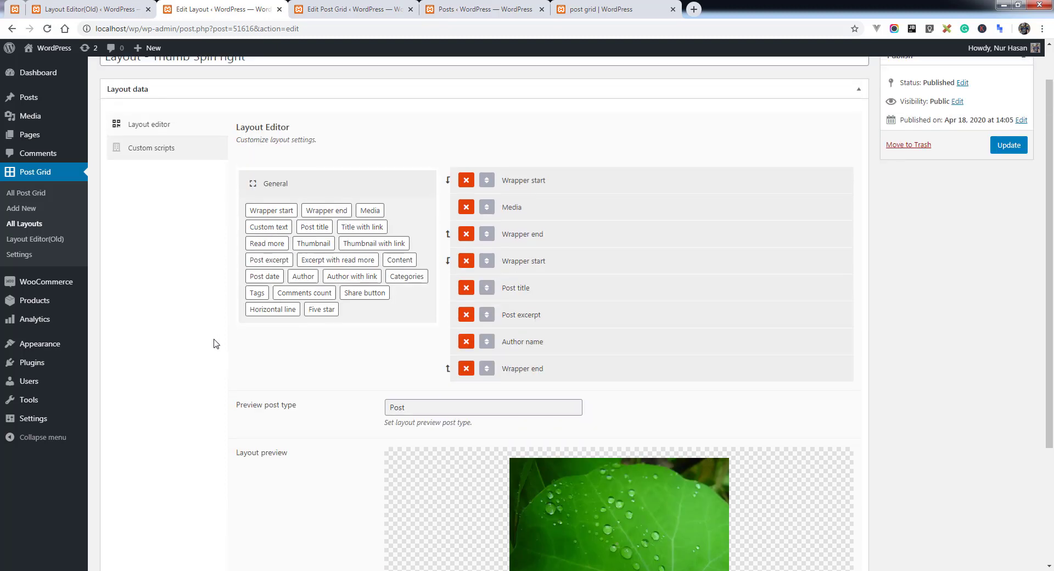
{"action": "left_click", "coordinate": [166, 152]}
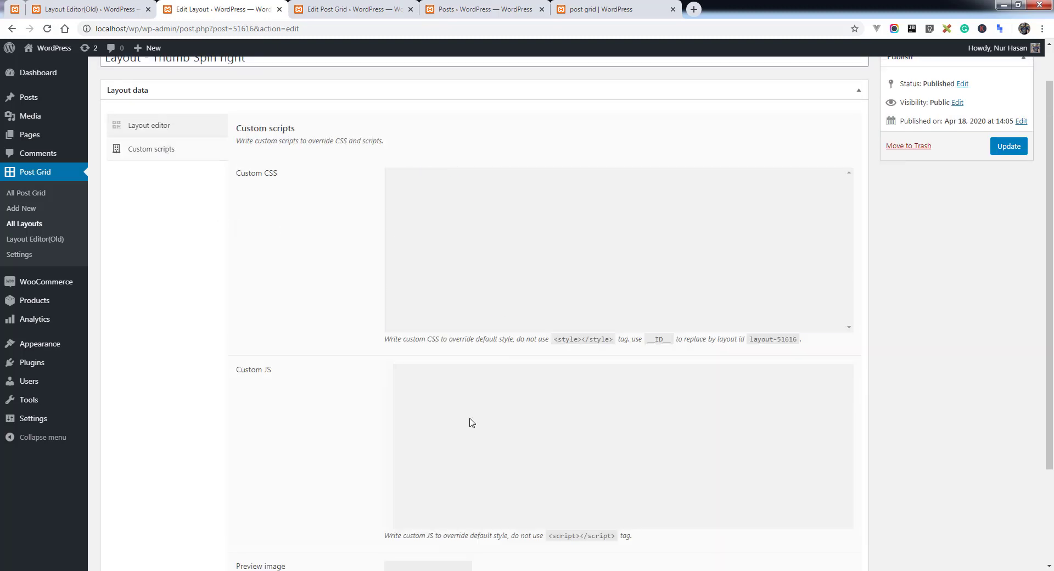
{"action": "left_click", "coordinate": [473, 270]}
{"action": "scroll", "coordinate": [296, 411], "scroll_direction": "down", "scroll_amount": 2}
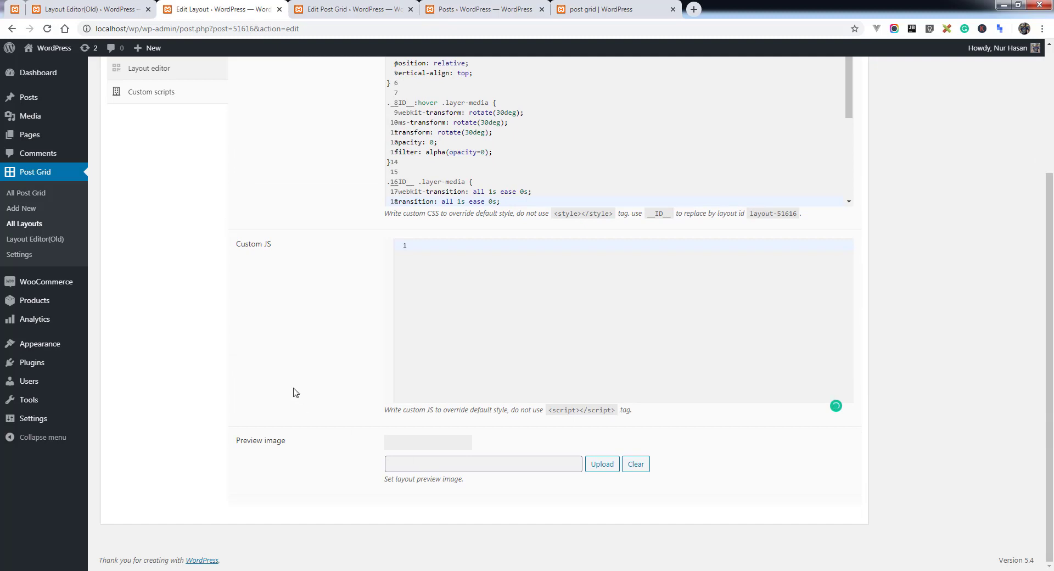
{"action": "scroll", "coordinate": [293, 392], "scroll_direction": "up", "scroll_amount": 3}
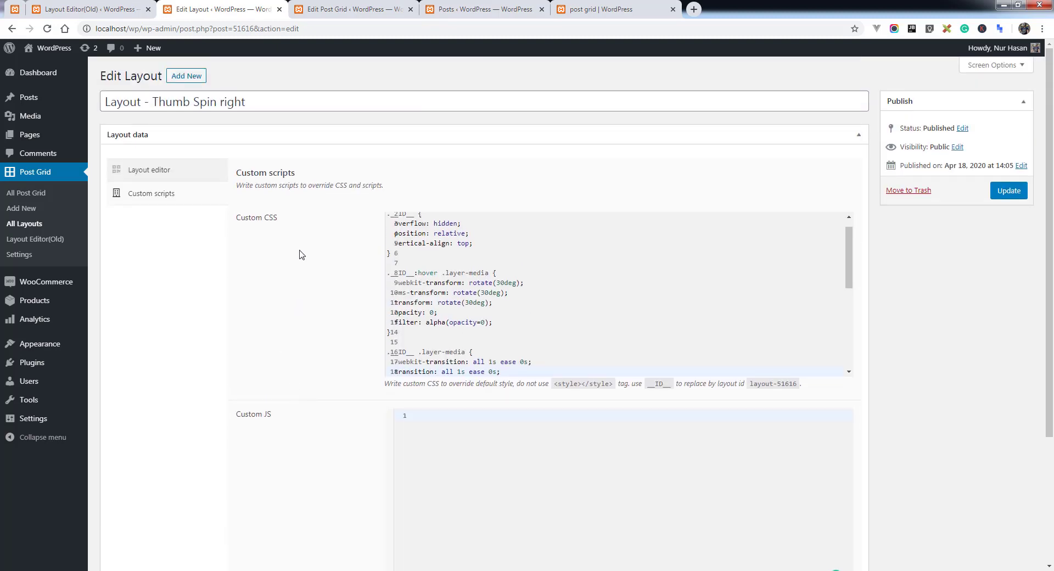
{"action": "left_click", "coordinate": [163, 177]}
{"action": "scroll", "coordinate": [334, 294], "scroll_direction": "down", "scroll_amount": 4}
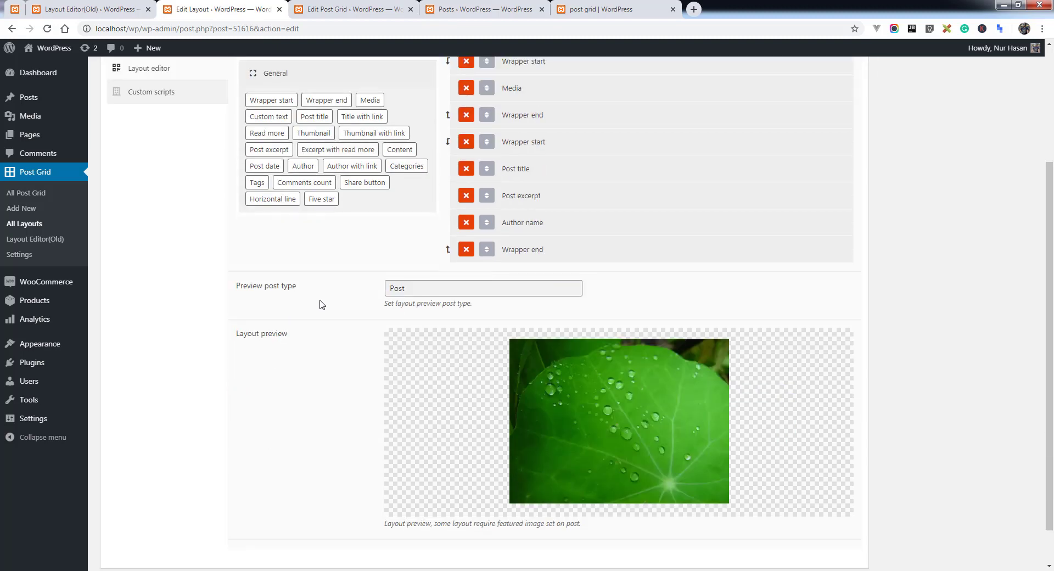
{"action": "scroll", "coordinate": [321, 304], "scroll_direction": "down", "scroll_amount": 1}
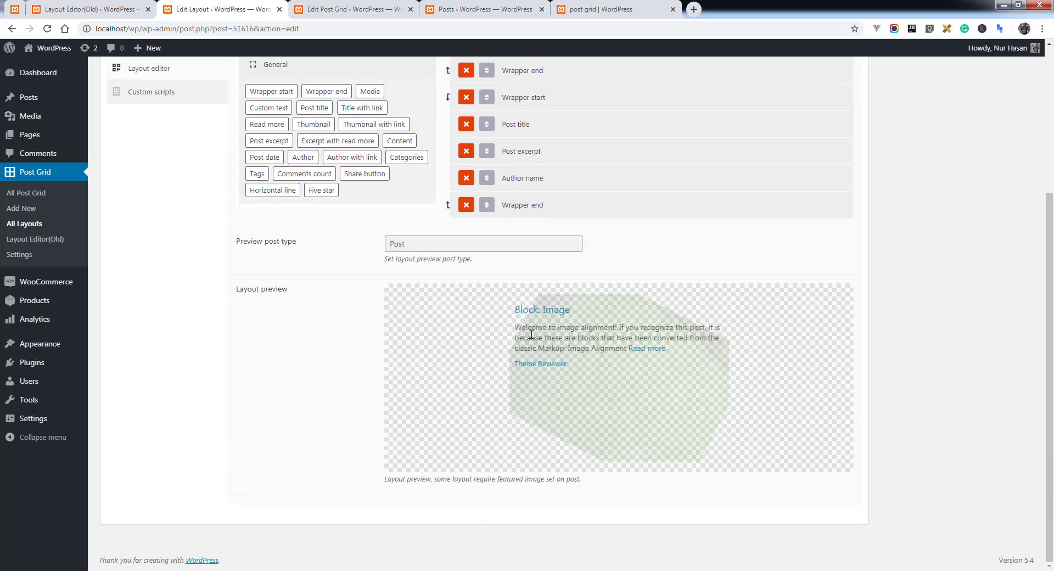
{"action": "left_click", "coordinate": [413, 249]}
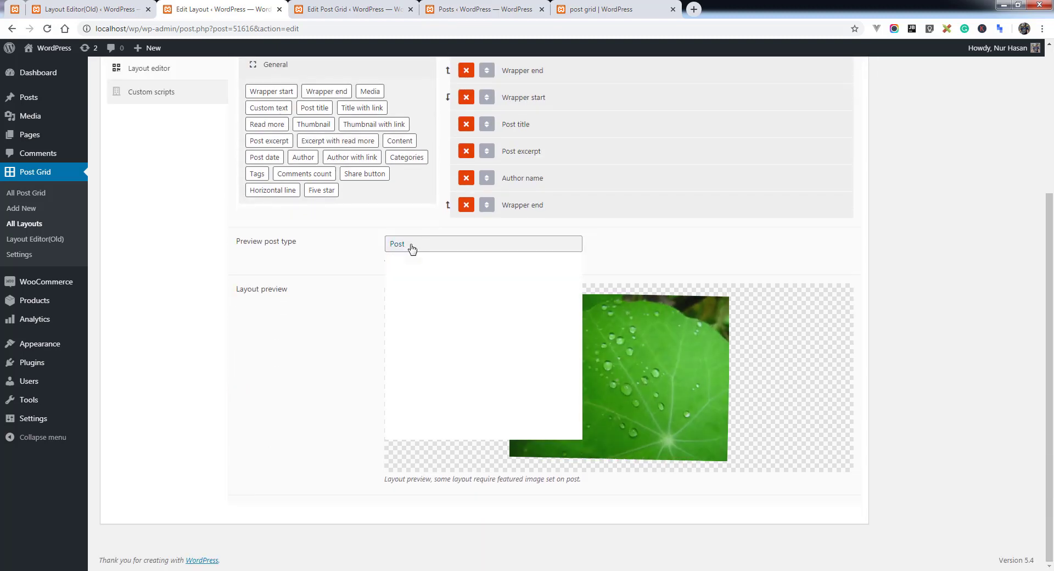
{"action": "left_click", "coordinate": [349, 258]}
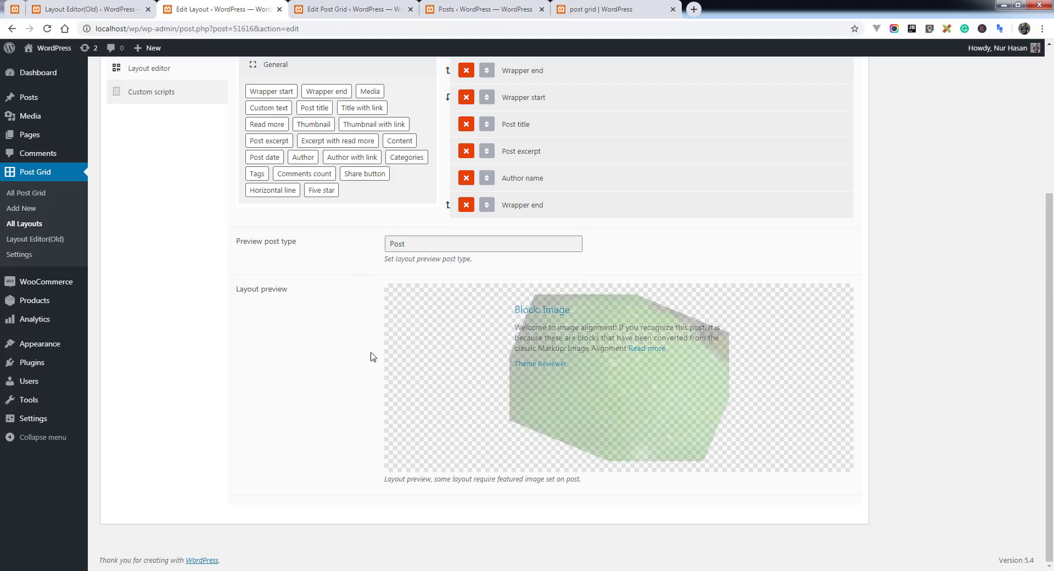
{"action": "scroll", "coordinate": [546, 454], "scroll_direction": "up", "scroll_amount": 2}
{"action": "mouse_move", "coordinate": [544, 449]}
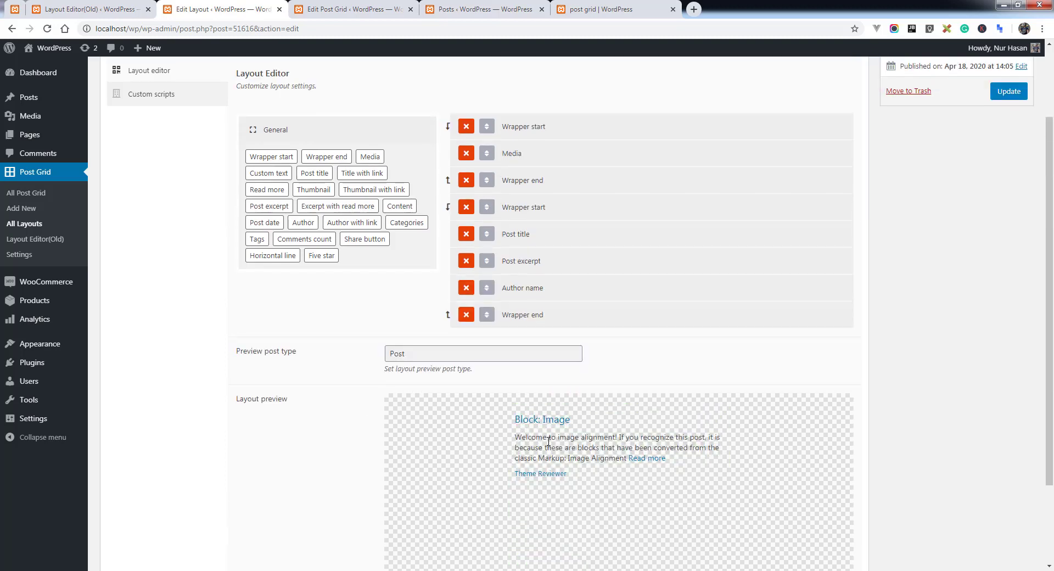
{"action": "scroll", "coordinate": [539, 438], "scroll_direction": "down", "scroll_amount": 1}
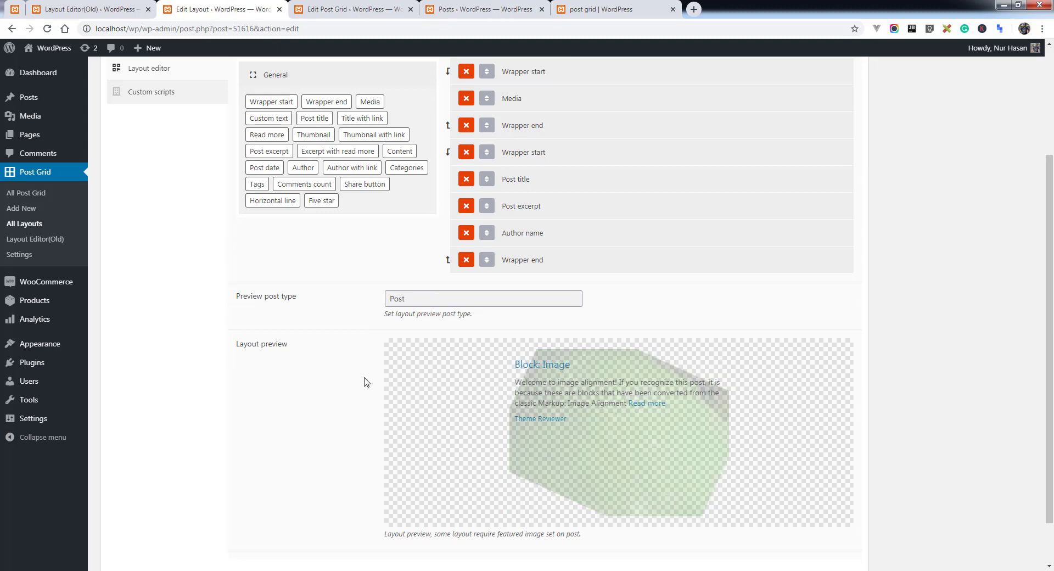
Show My Post Grid's Skin & Layout (Old) settings and scroll through the skin previews.
{"action": "scroll", "coordinate": [365, 379], "scroll_direction": "up", "scroll_amount": 2}
{"action": "left_click", "coordinate": [358, 10]}
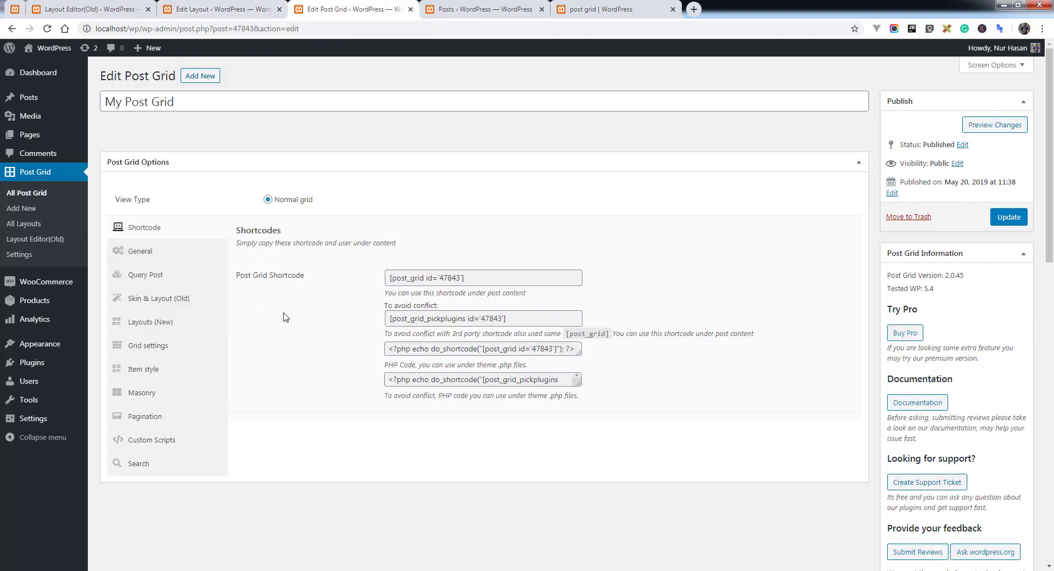
{"action": "left_click", "coordinate": [133, 253]}
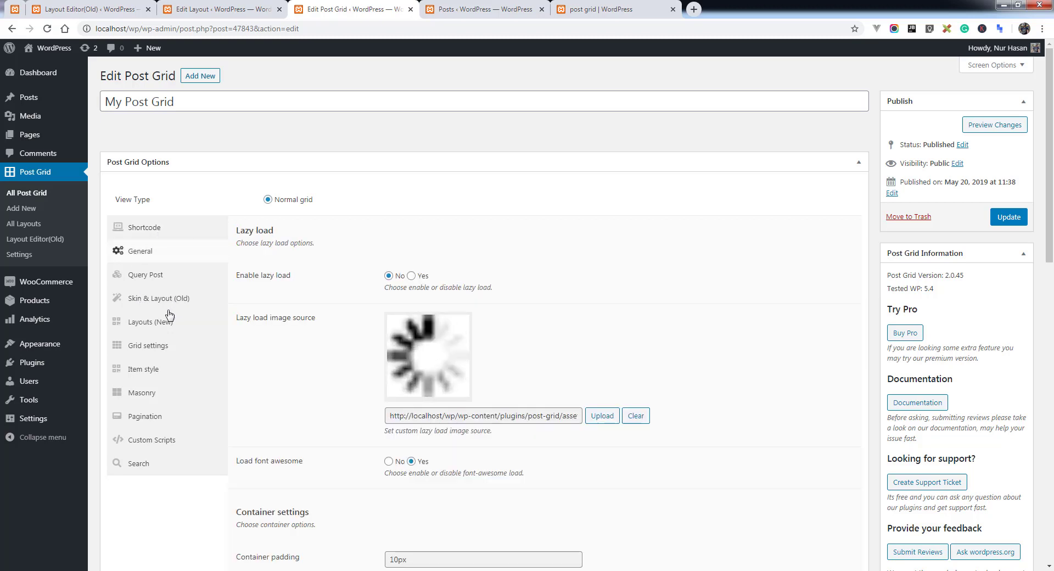
{"action": "left_click", "coordinate": [187, 304]}
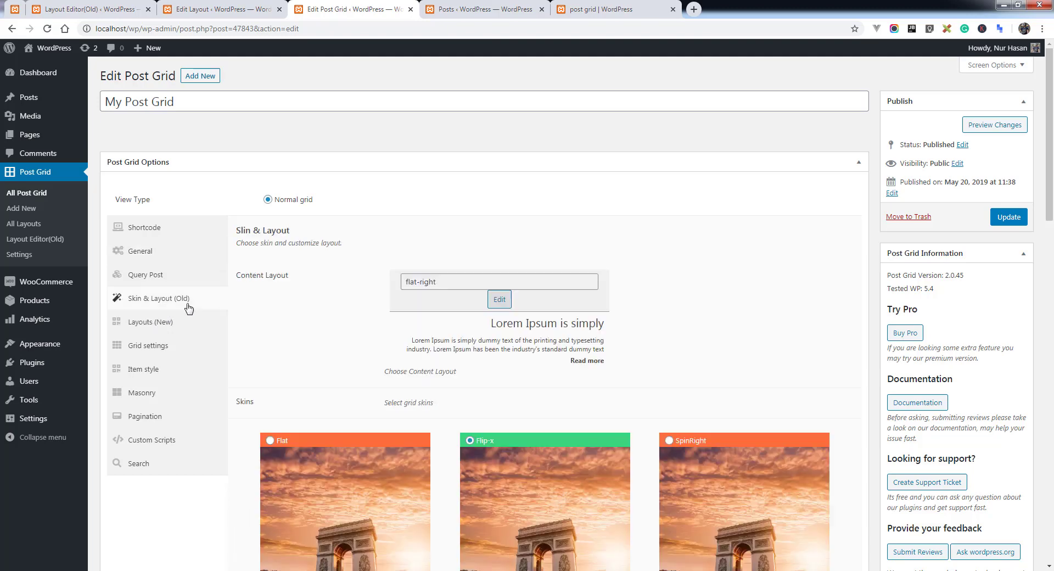
{"action": "scroll", "coordinate": [340, 313], "scroll_direction": "down", "scroll_amount": 6}
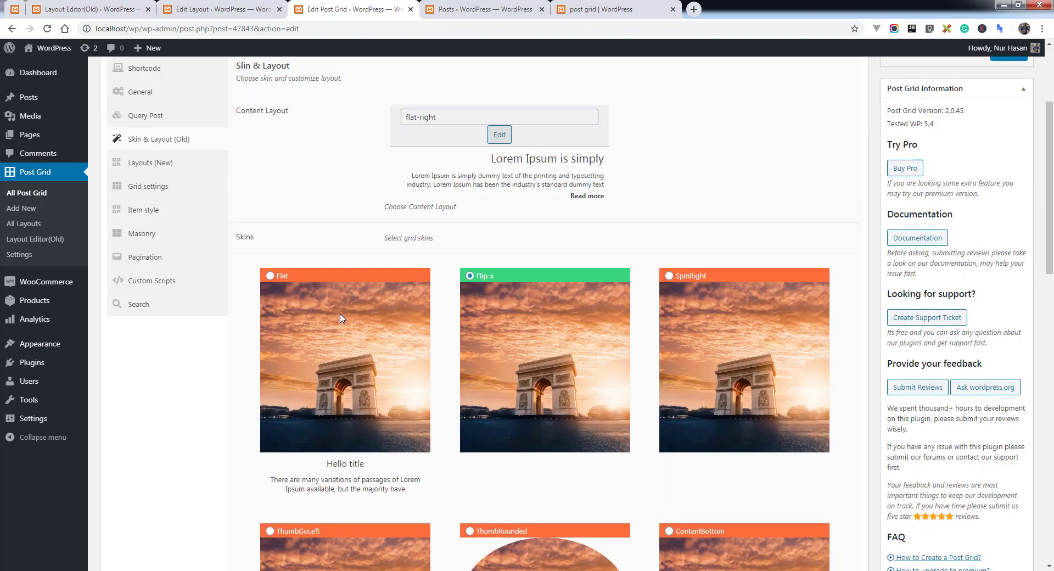
{"action": "scroll", "coordinate": [341, 313], "scroll_direction": "up", "scroll_amount": 4}
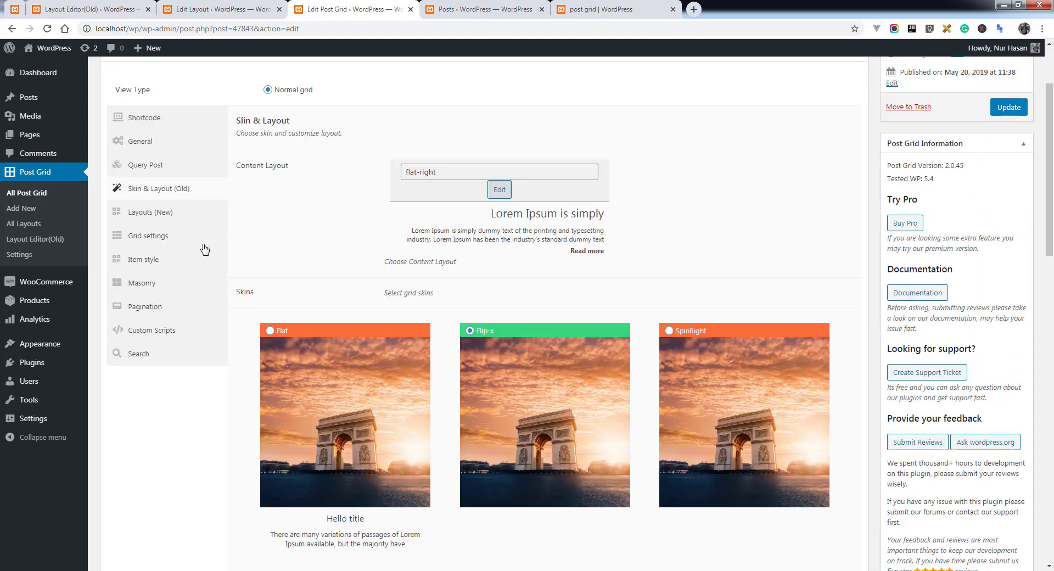
Show the Layouts (New) options and peek at the Thumb Spin right editor and All Layouts.
{"action": "left_click", "coordinate": [154, 216]}
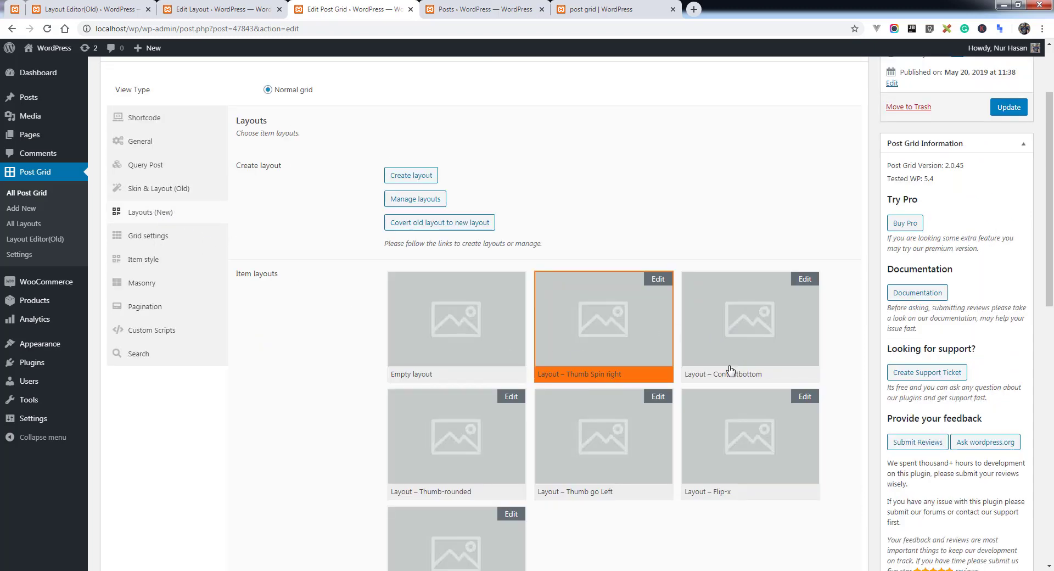
{"action": "scroll", "coordinate": [518, 404], "scroll_direction": "down", "scroll_amount": 1}
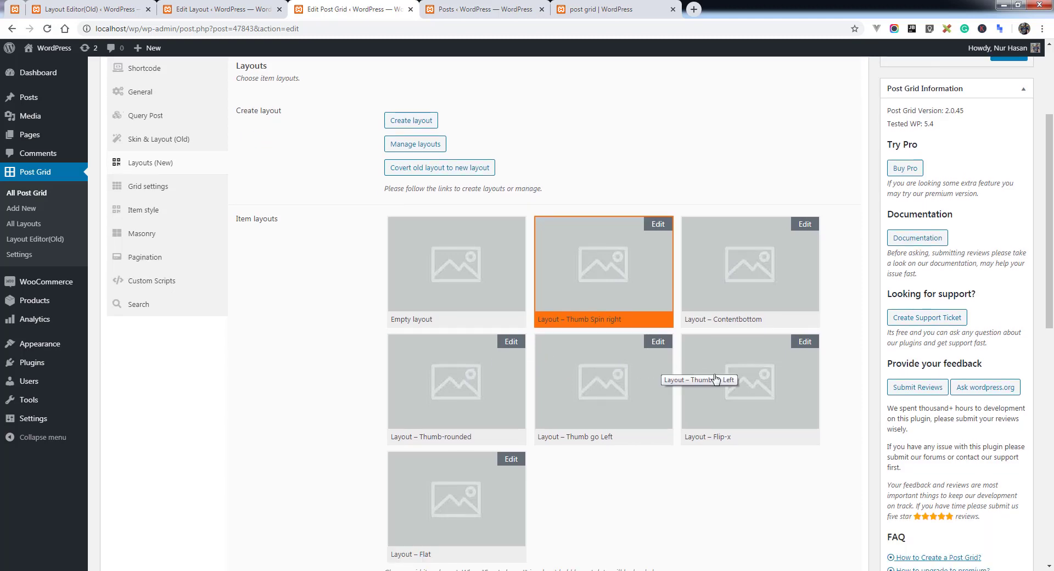
{"action": "left_click", "coordinate": [220, 9]}
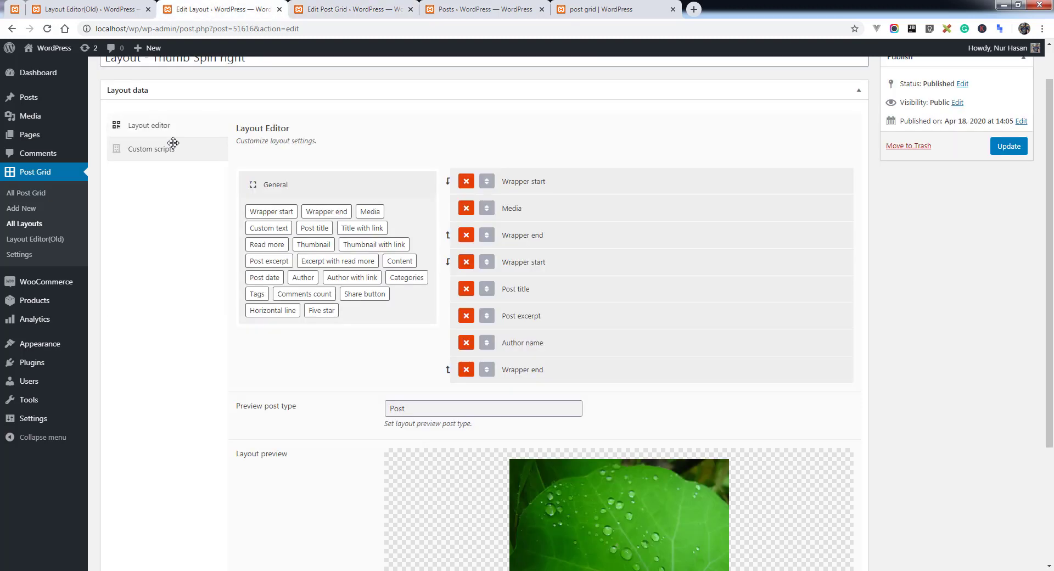
{"action": "left_click", "coordinate": [18, 223]}
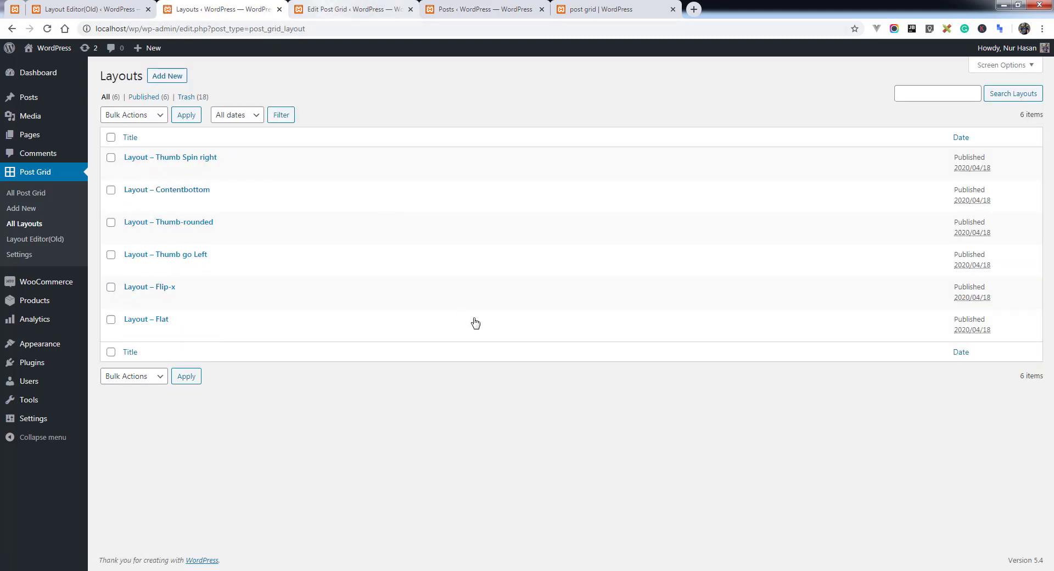
{"action": "left_click", "coordinate": [330, 9]}
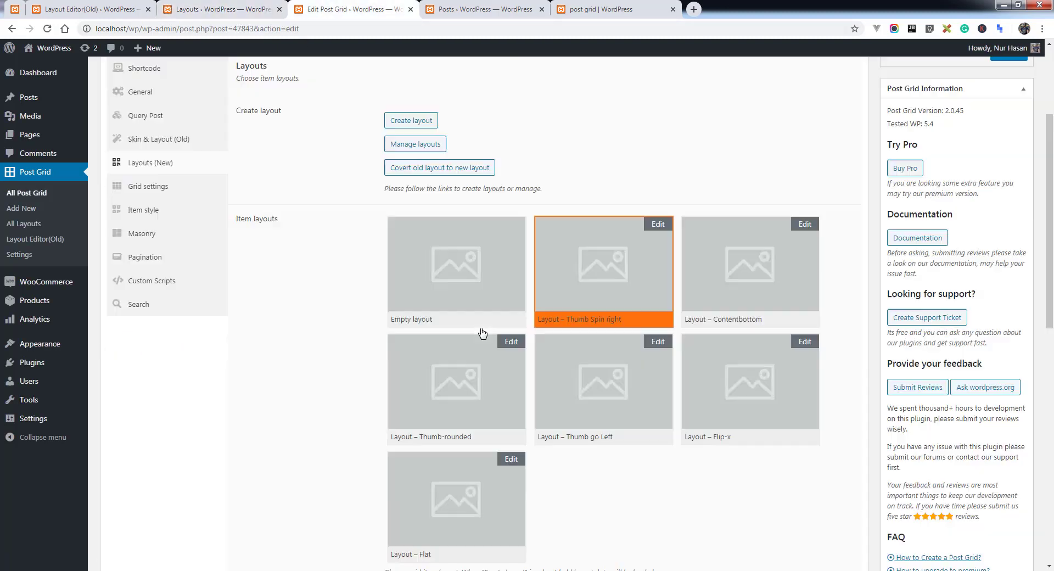
Try Contentbottom, Flip-x, Thumb go Left and Thumb-rounded, then reselect Thumb Spin right.
{"action": "left_click", "coordinate": [736, 281]}
{"action": "left_click", "coordinate": [720, 390]}
{"action": "left_click", "coordinate": [637, 392]}
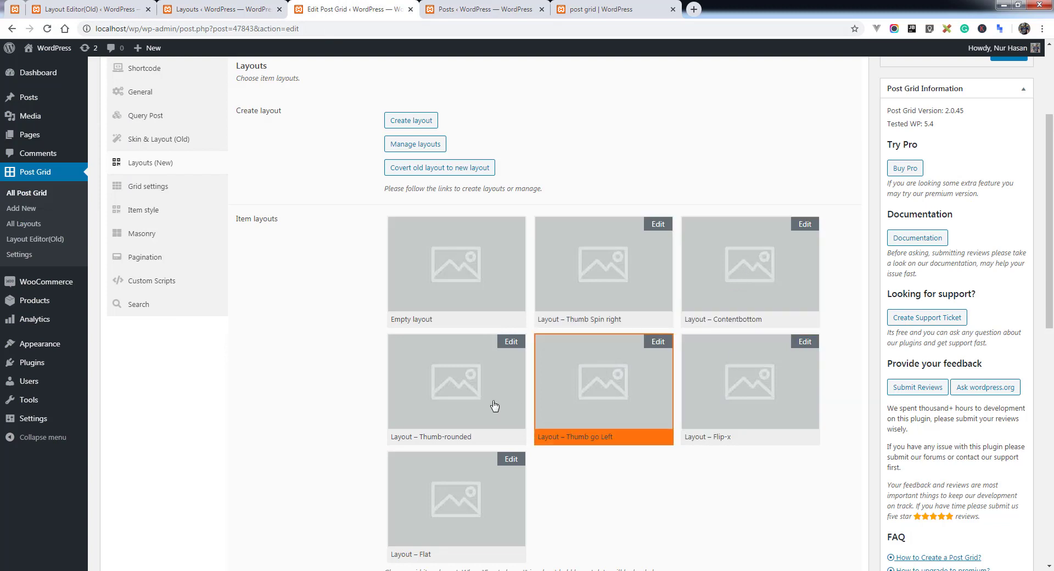
{"action": "left_click", "coordinate": [494, 405]}
{"action": "left_click", "coordinate": [599, 287]}
{"action": "scroll", "coordinate": [285, 347], "scroll_direction": "up", "scroll_amount": 2}
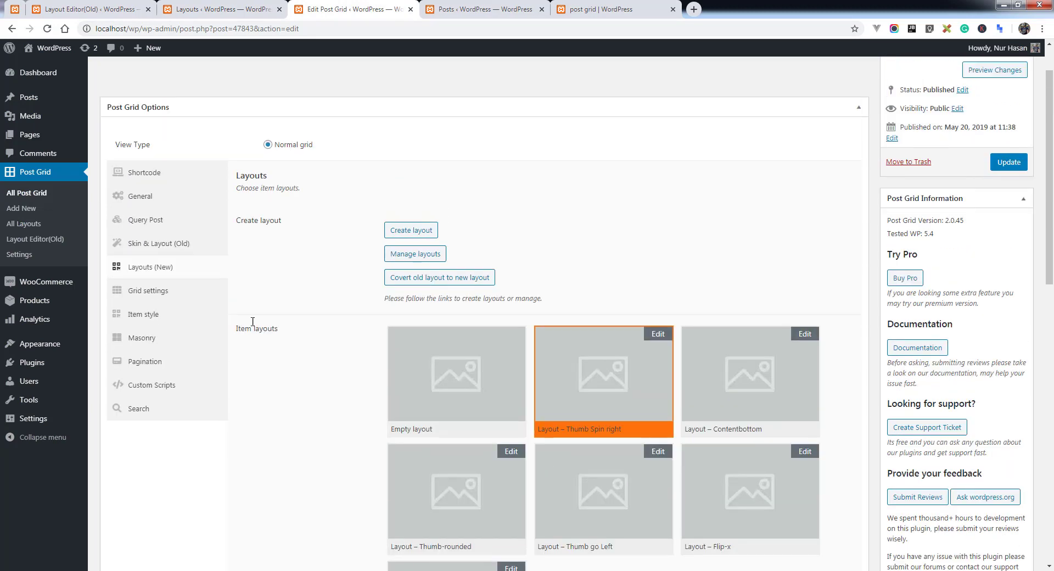
Review grid width settings and Item style heights: auto, 480px desktop, 220px tablet and mobile.
{"action": "left_click", "coordinate": [155, 293]}
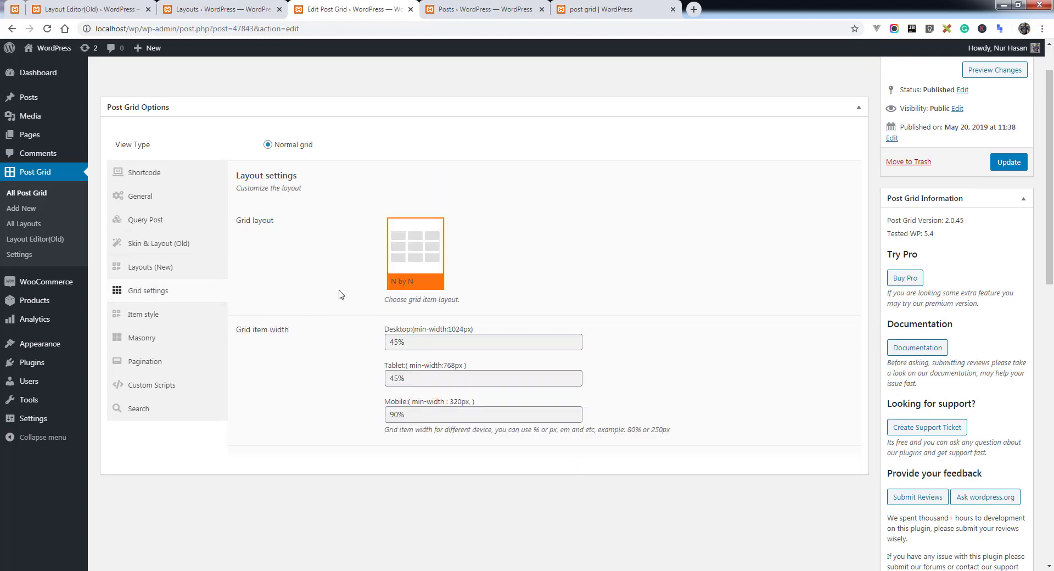
{"action": "left_click", "coordinate": [147, 315]}
{"action": "scroll", "coordinate": [321, 306], "scroll_direction": "down", "scroll_amount": 10}
{"action": "scroll", "coordinate": [320, 306], "scroll_direction": "up", "scroll_amount": 3}
{"action": "scroll", "coordinate": [318, 306], "scroll_direction": "up", "scroll_amount": 5}
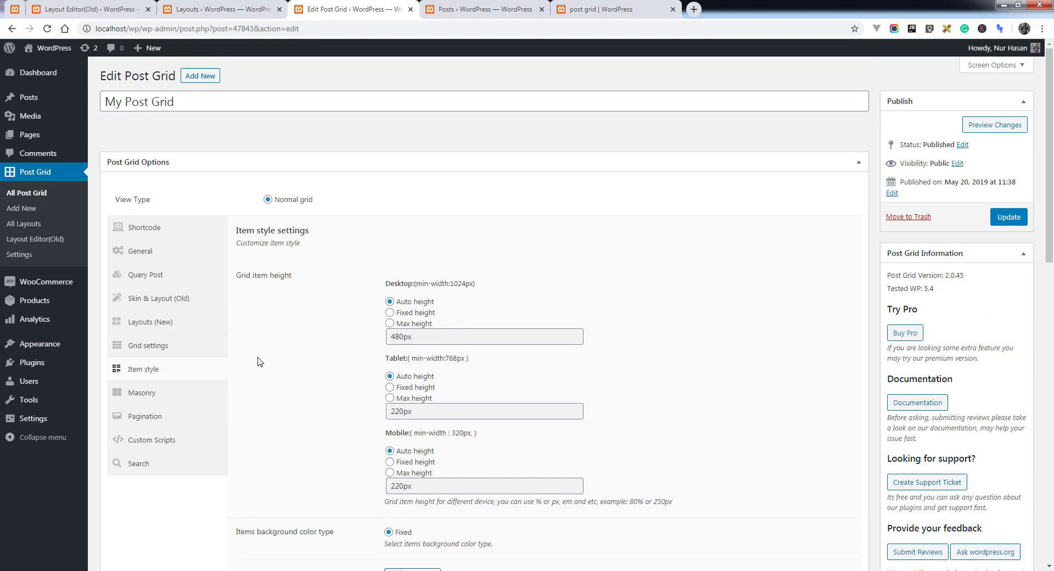
Set My Post Grid's item layout to Layout – Flat and update the post grid.
{"action": "left_click", "coordinate": [164, 324]}
{"action": "scroll", "coordinate": [324, 335], "scroll_direction": "down", "scroll_amount": 2}
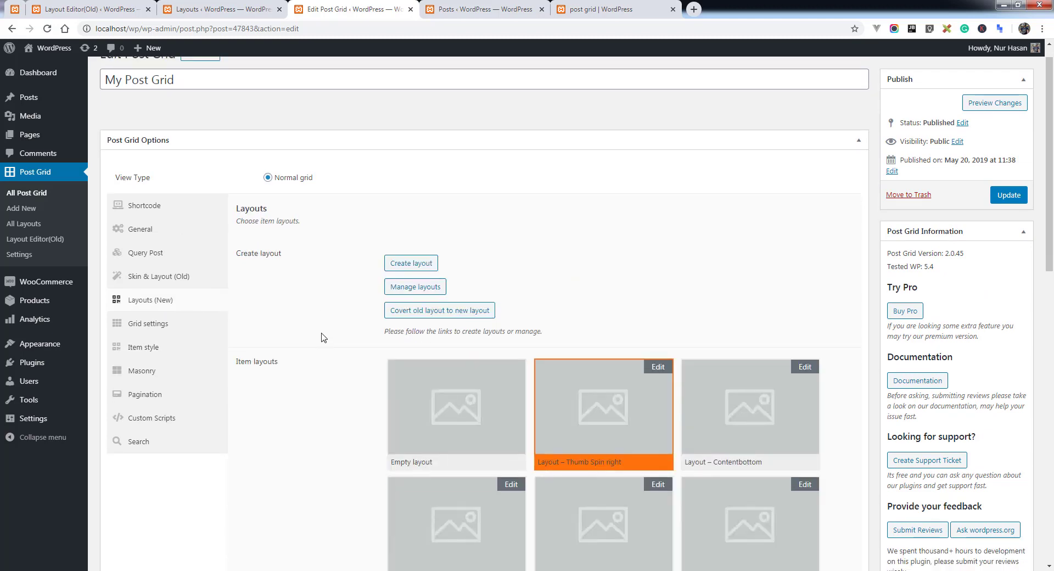
{"action": "left_click", "coordinate": [727, 326]}
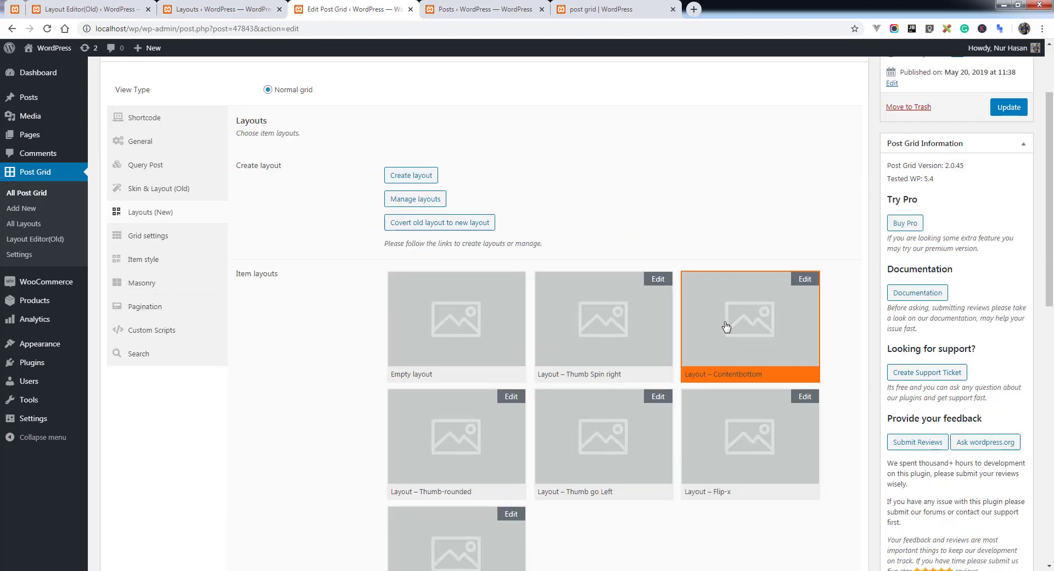
{"action": "scroll", "coordinate": [626, 363], "scroll_direction": "down", "scroll_amount": 2}
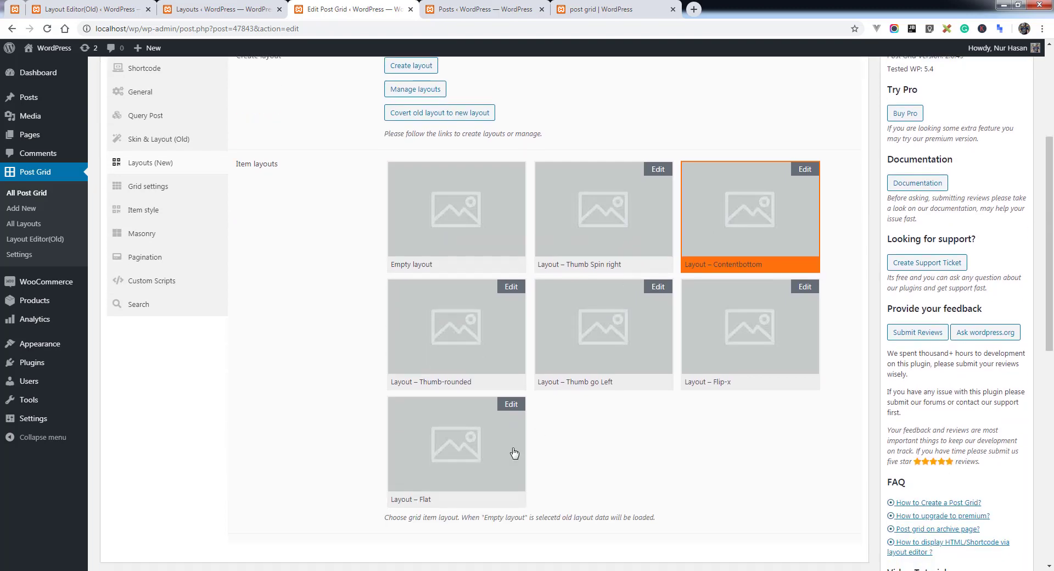
{"action": "left_click", "coordinate": [462, 472]}
{"action": "scroll", "coordinate": [608, 407], "scroll_direction": "up", "scroll_amount": 3}
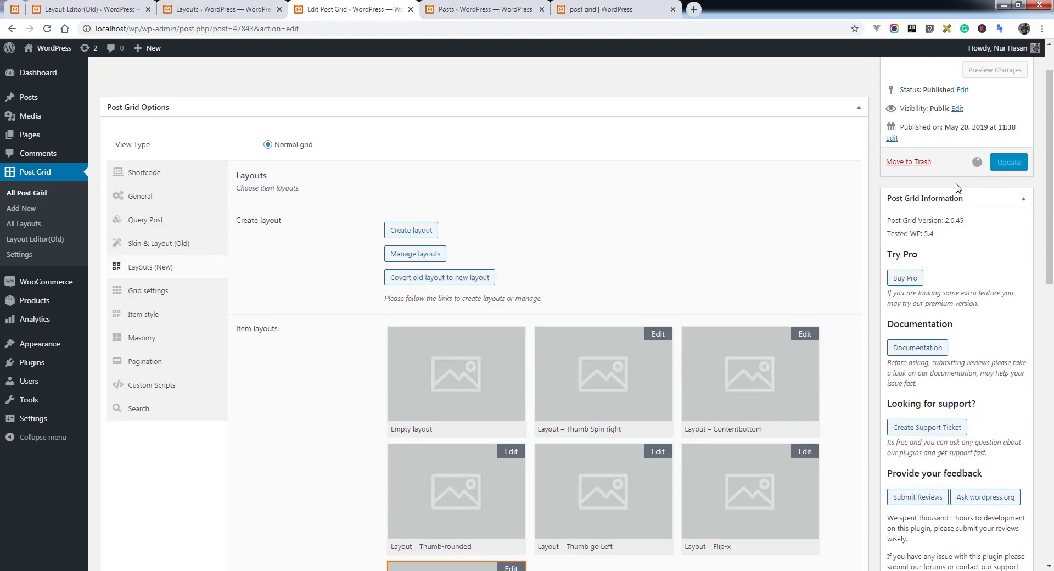
{"action": "left_click", "coordinate": [1008, 162]}
{"action": "scroll", "coordinate": [451, 478], "scroll_direction": "down", "scroll_amount": 3}
{"action": "scroll", "coordinate": [769, 334], "scroll_direction": "up", "scroll_amount": 2}
{"action": "scroll", "coordinate": [686, 272], "scroll_direction": "up", "scroll_amount": 2}
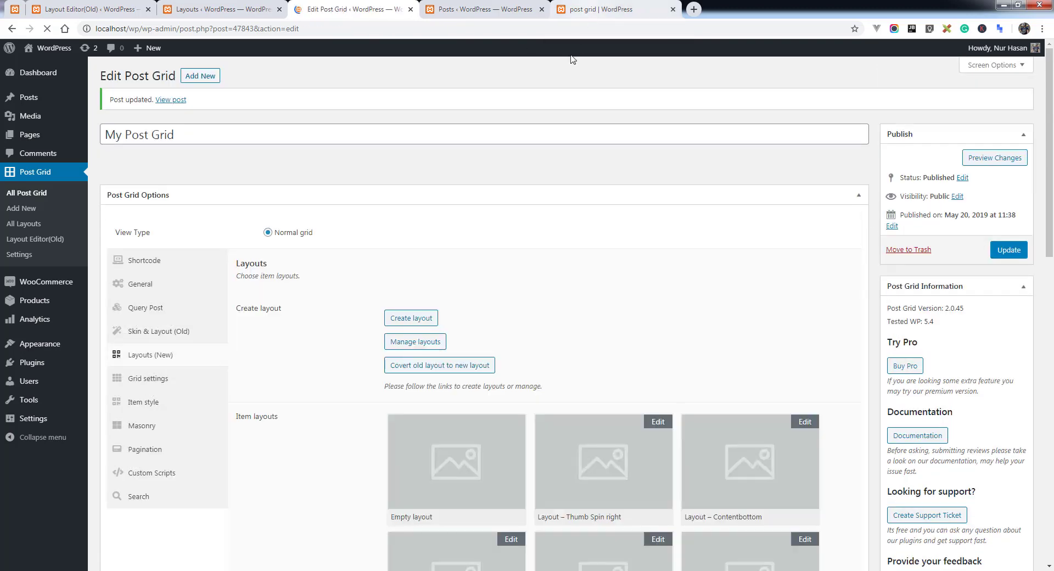
Reload the front-end post grid page to see the two-column Flat layout.
{"action": "left_click", "coordinate": [592, 9]}
{"action": "scroll", "coordinate": [127, 235], "scroll_direction": "down", "scroll_amount": 2}
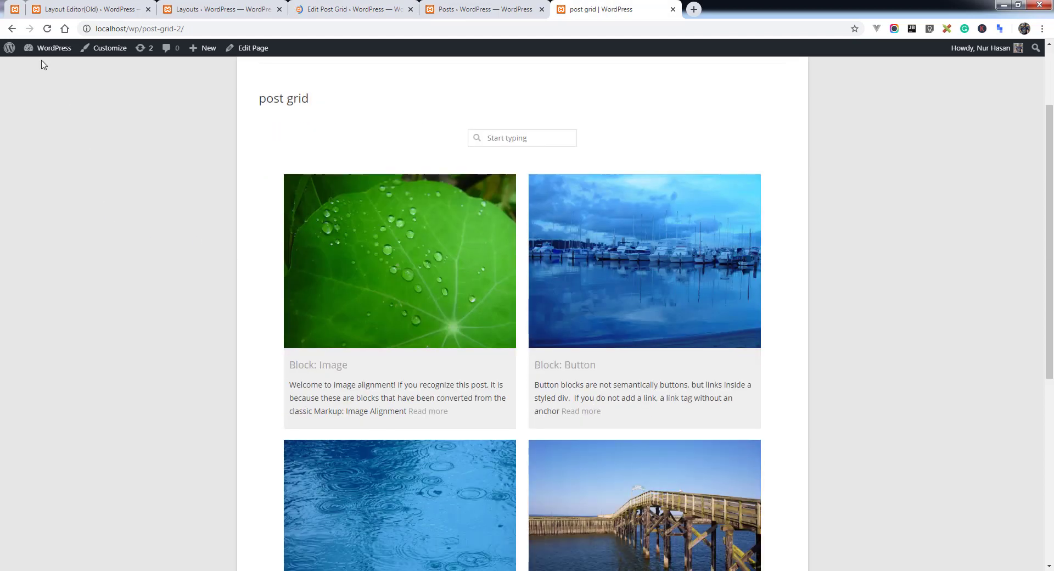
{"action": "left_click", "coordinate": [47, 29]}
Reselect Layout – Thumb Spin right for the grid and refresh the front-end page with F5.
{"action": "left_click", "coordinate": [325, 16]}
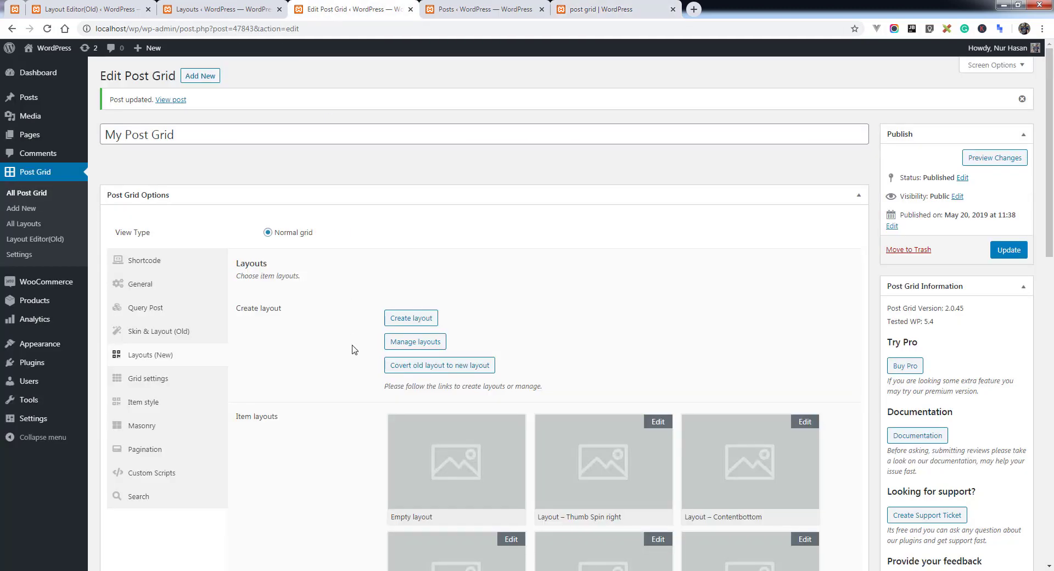
{"action": "scroll", "coordinate": [335, 368], "scroll_direction": "down", "scroll_amount": 4}
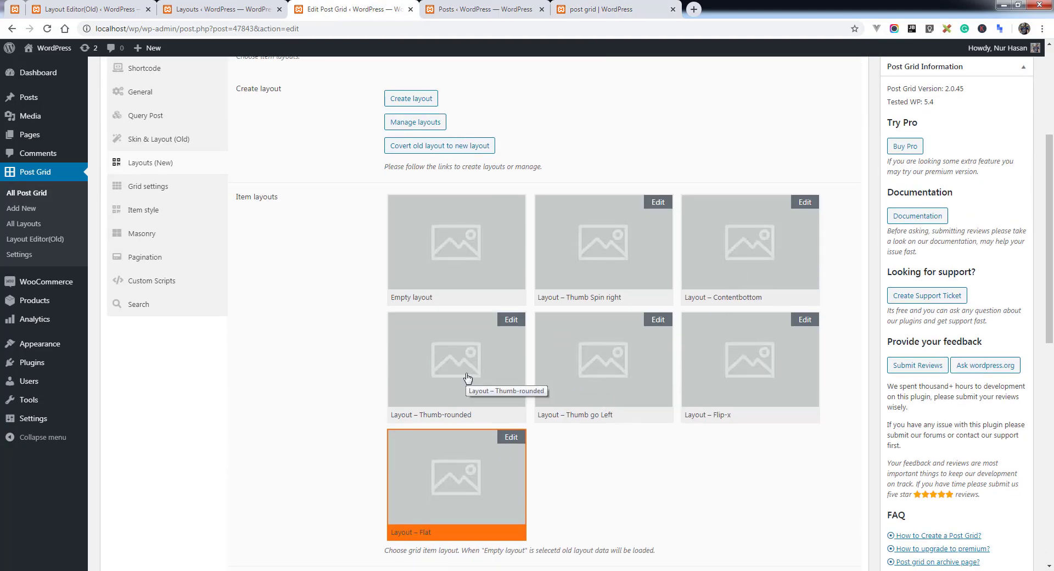
{"action": "left_click", "coordinate": [626, 267]}
{"action": "scroll", "coordinate": [615, 351], "scroll_direction": "up", "scroll_amount": 4}
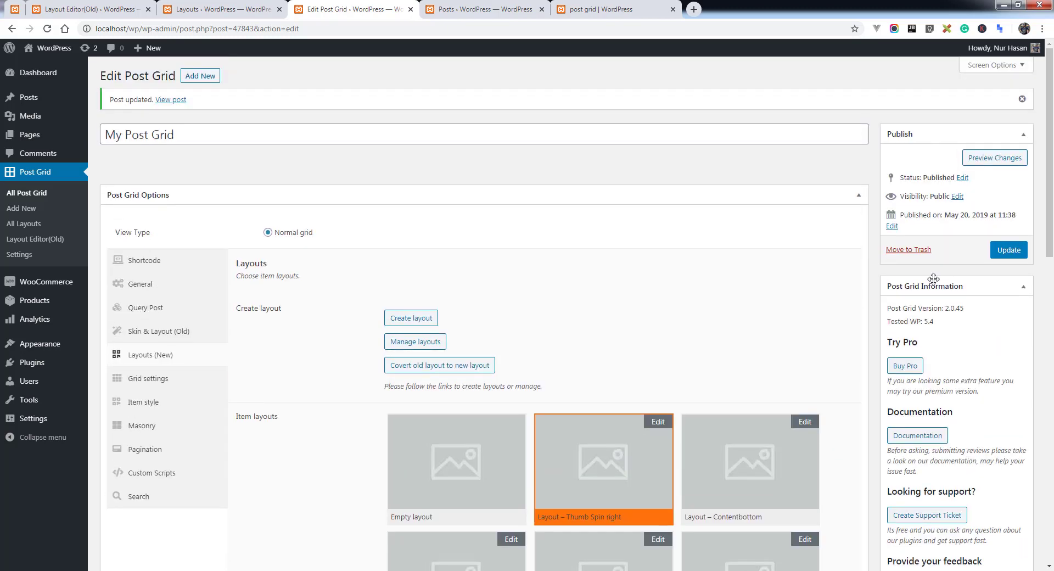
{"action": "left_click", "coordinate": [596, 10]}
{"action": "key", "text": "F5"}
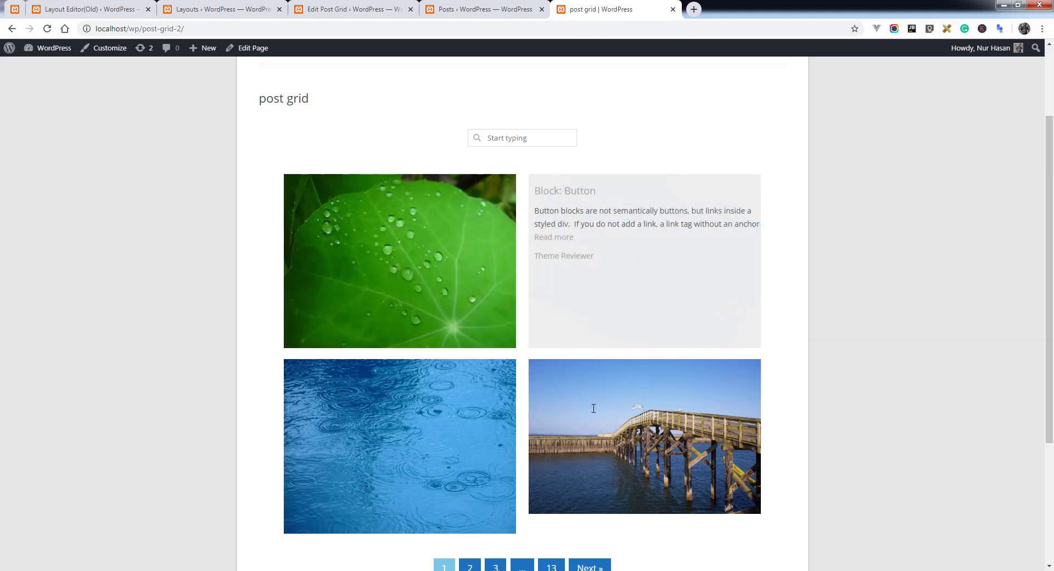
Choose Empty layout as My Post Grid's item layout under Layouts (New).
{"action": "left_click", "coordinate": [330, 6]}
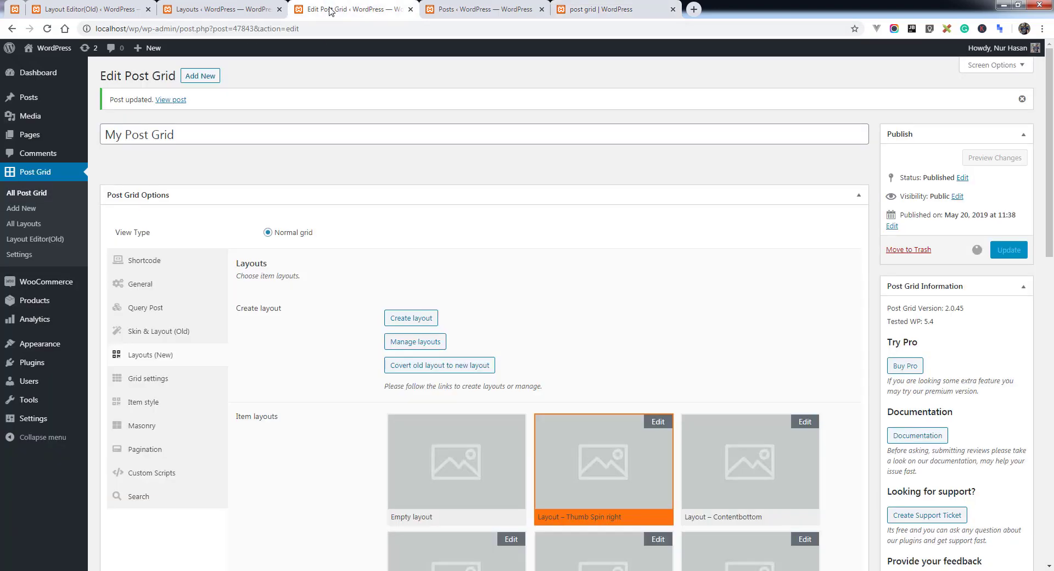
{"action": "scroll", "coordinate": [329, 355], "scroll_direction": "down", "scroll_amount": 1}
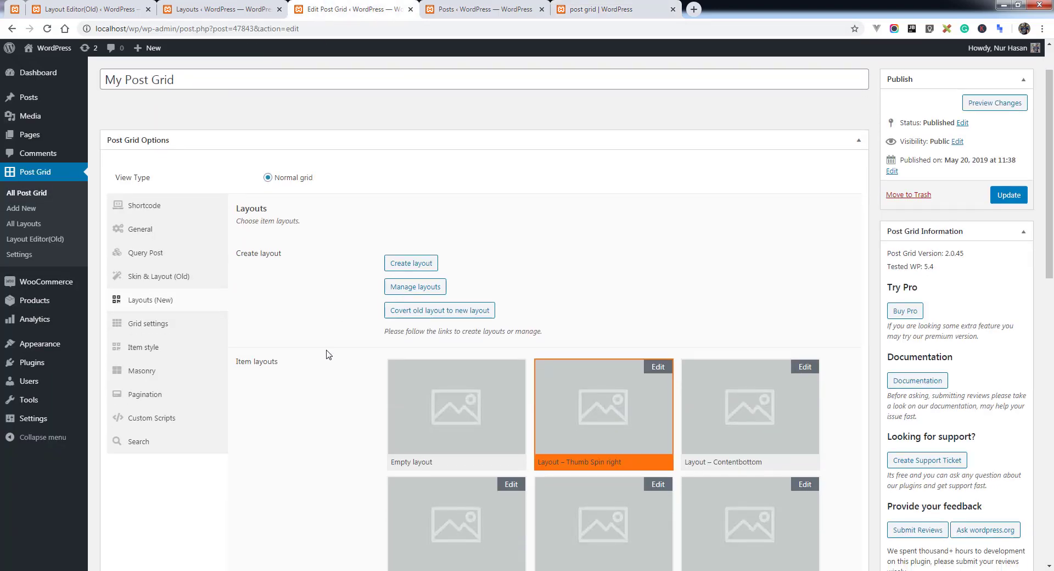
{"action": "left_click", "coordinate": [421, 406]}
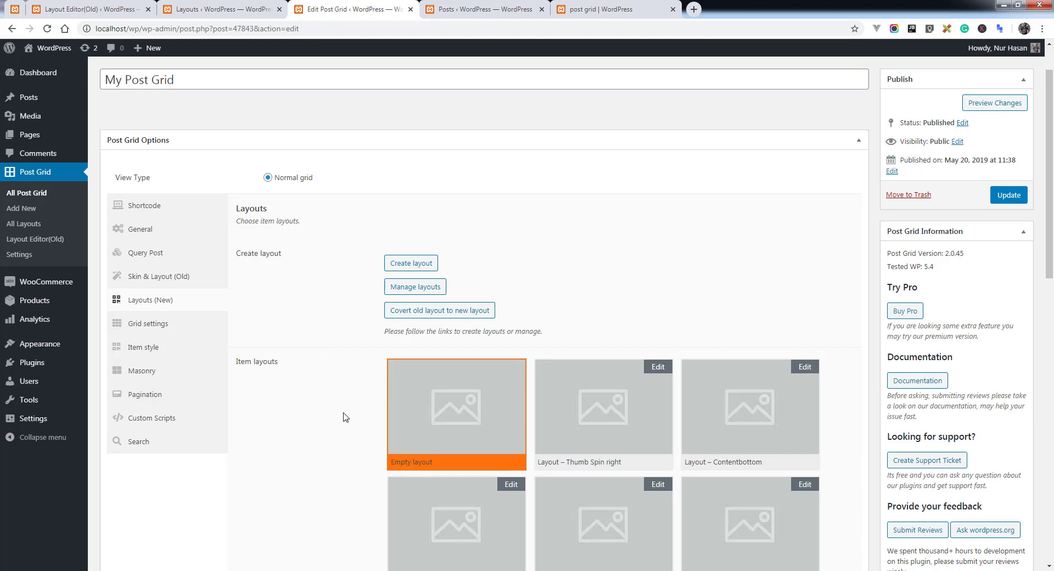
{"action": "left_click", "coordinate": [171, 284]}
{"action": "left_click", "coordinate": [181, 302]}
In Skin & Layout (Old), try SpinRight, pick the ContentBottom skin, and update the grid.
{"action": "left_click", "coordinate": [168, 281]}
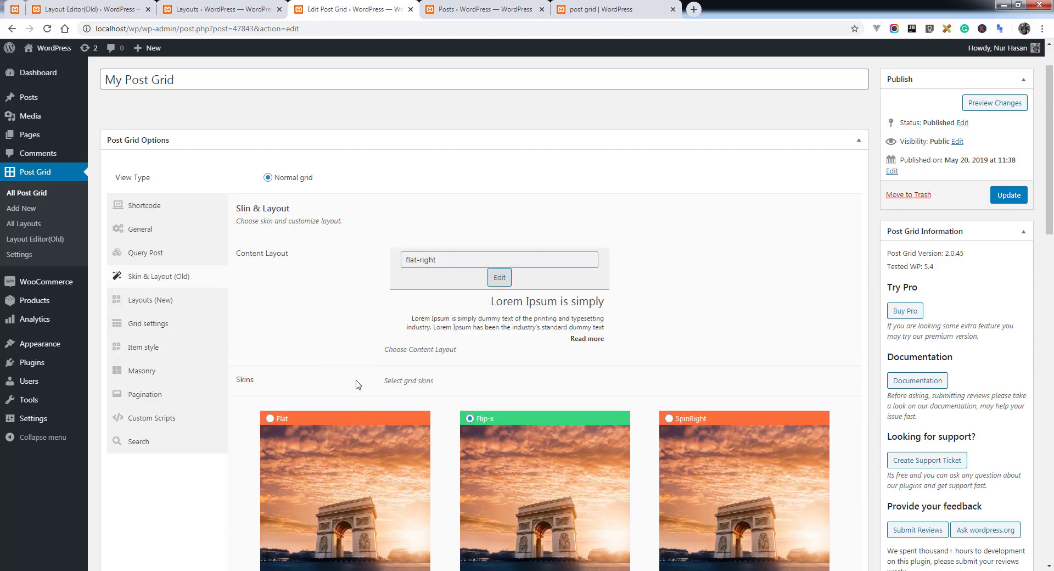
{"action": "scroll", "coordinate": [357, 385], "scroll_direction": "down", "scroll_amount": 2}
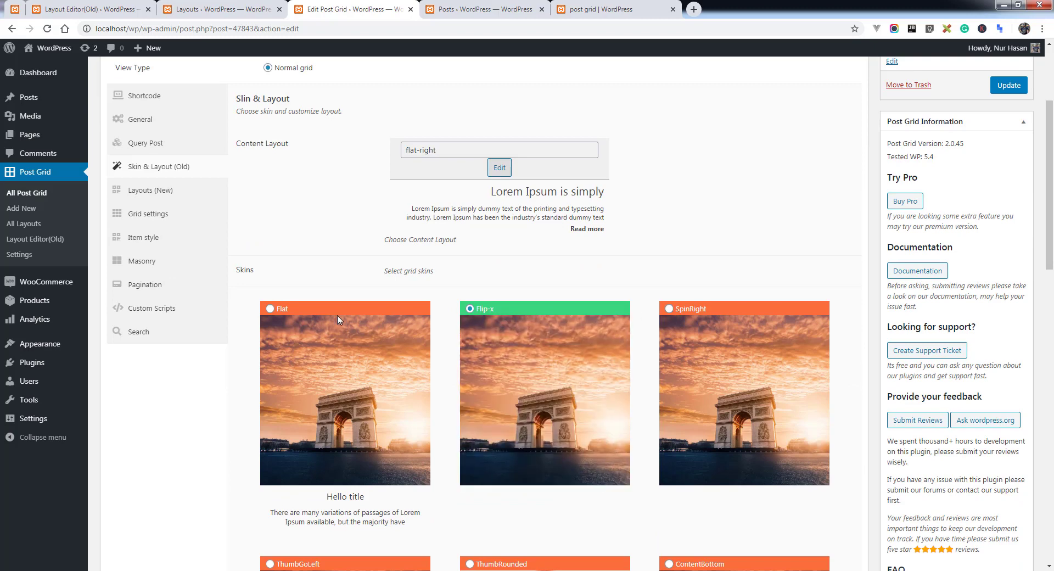
{"action": "left_click", "coordinate": [693, 312]}
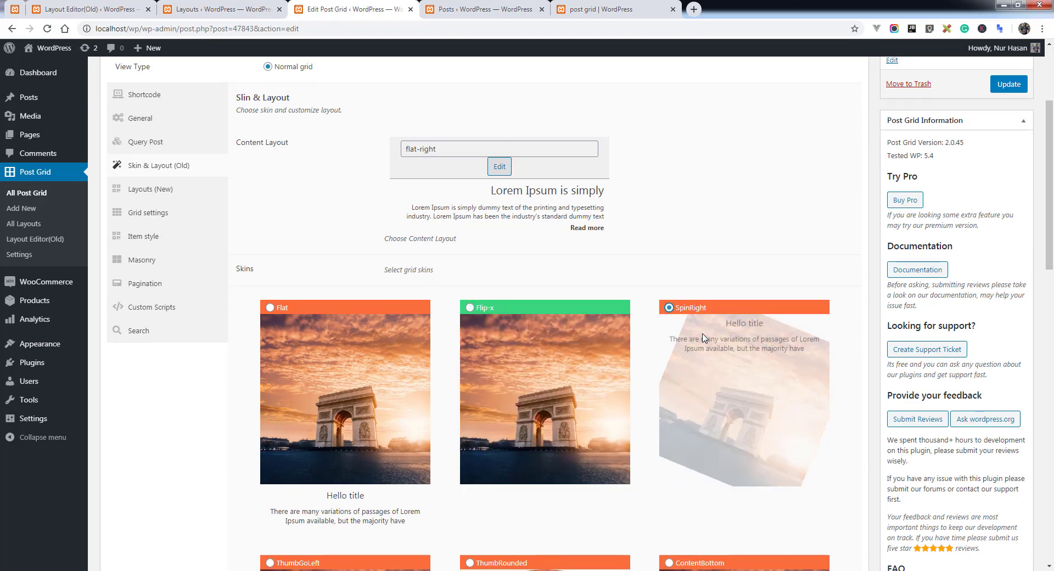
{"action": "scroll", "coordinate": [698, 340], "scroll_direction": "down", "scroll_amount": 4}
{"action": "left_click", "coordinate": [696, 346]}
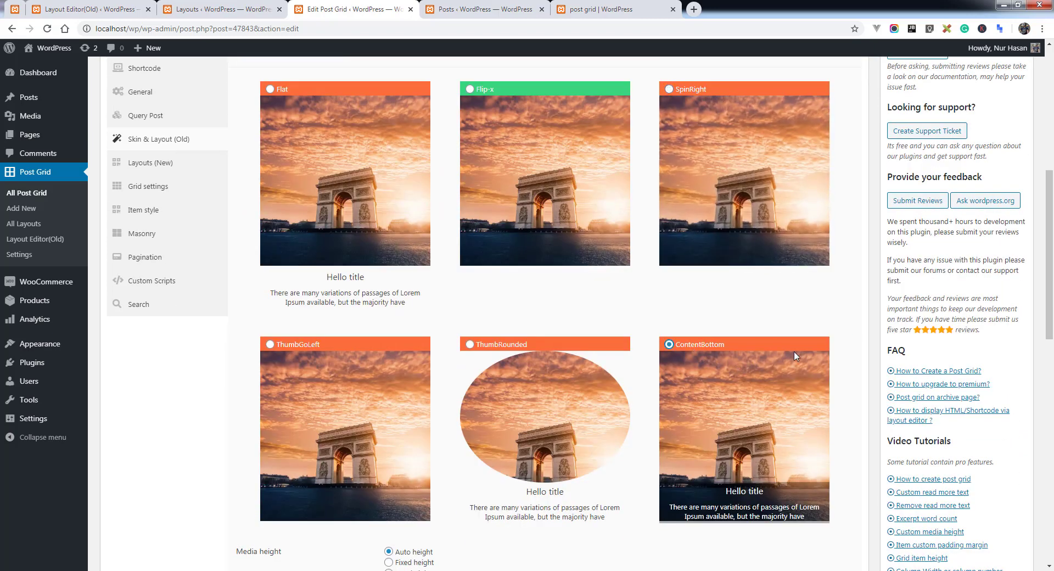
{"action": "scroll", "coordinate": [827, 351], "scroll_direction": "up", "scroll_amount": 6}
{"action": "left_click", "coordinate": [1010, 195]}
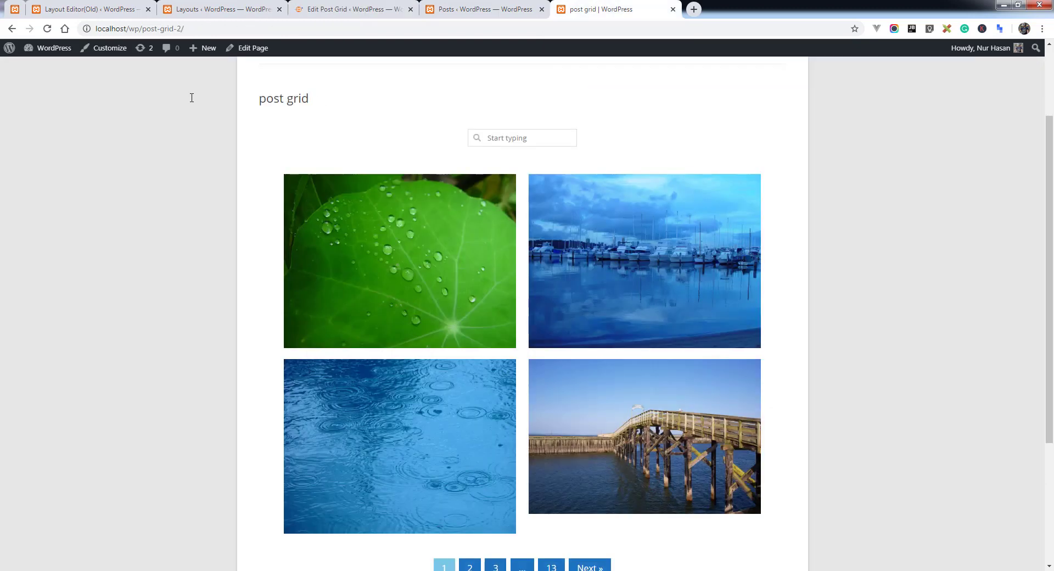
Reload the front-end grid showing titles and excerpts on each tile, then go back to Edit Post Grid.
{"action": "left_click", "coordinate": [48, 28]}
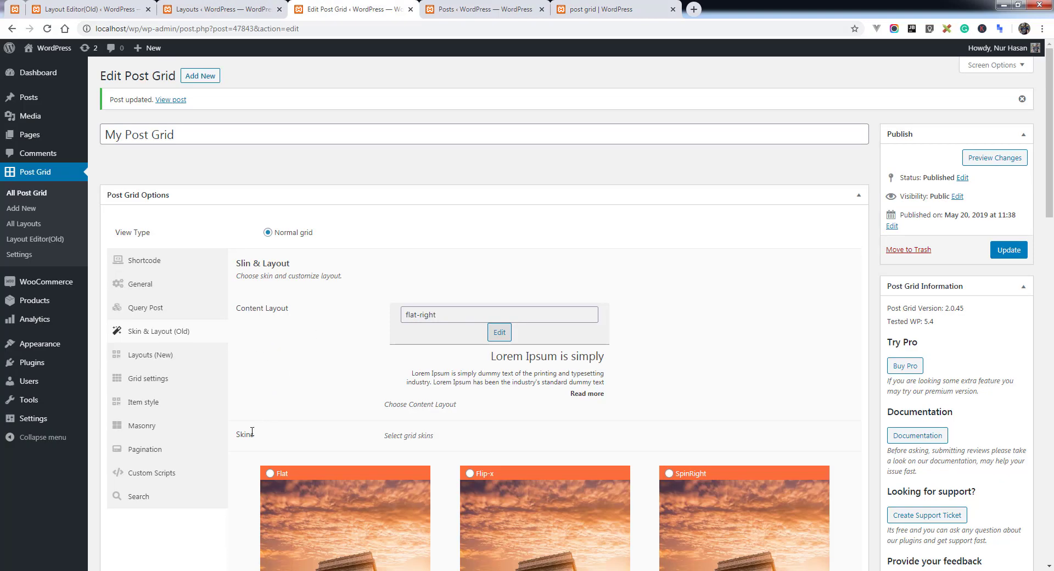
{"action": "left_click", "coordinate": [609, 9]}
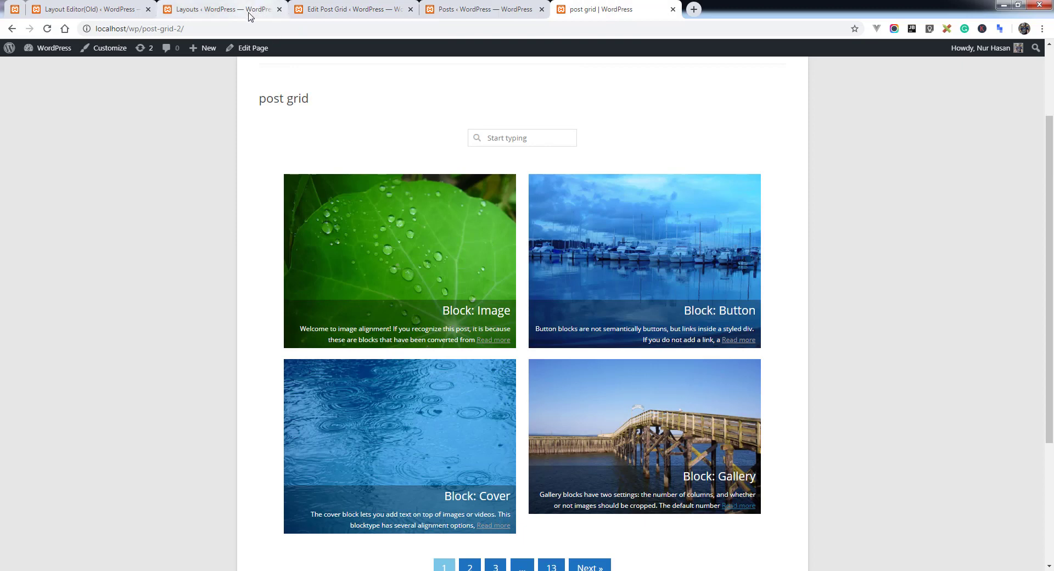
{"action": "left_click", "coordinate": [333, 9]}
Select Layout – Thumb go Left as the item layout and update My Post Grid.
{"action": "left_click", "coordinate": [183, 359]}
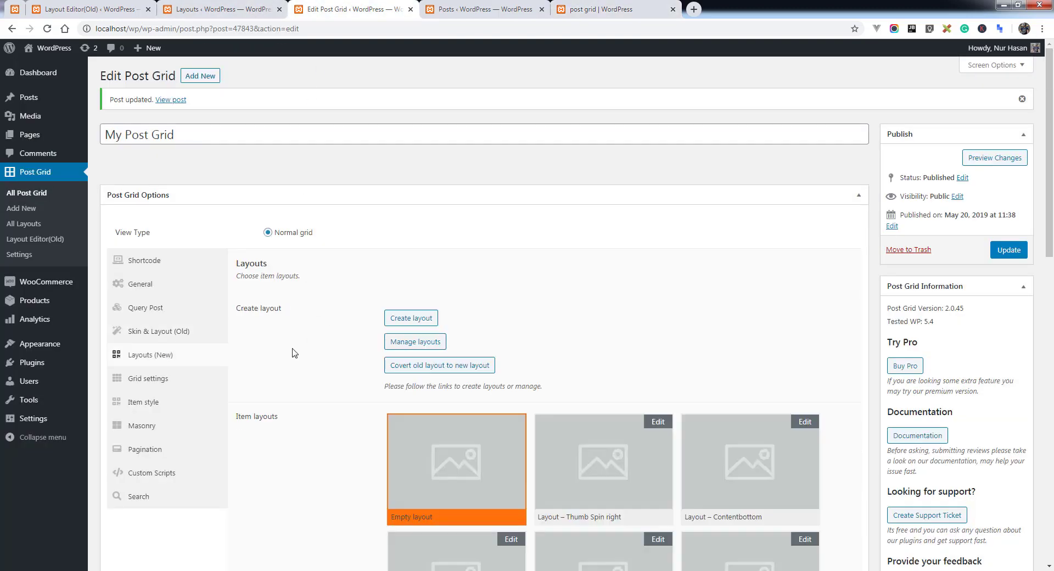
{"action": "scroll", "coordinate": [302, 343], "scroll_direction": "down", "scroll_amount": 3}
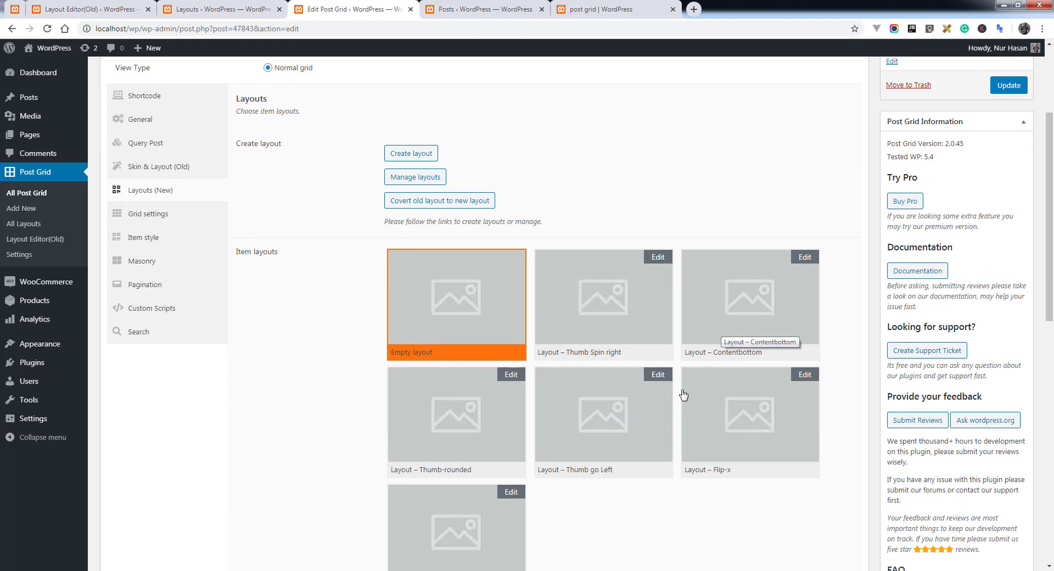
{"action": "left_click", "coordinate": [457, 432]}
{"action": "left_click", "coordinate": [601, 420]}
{"action": "scroll", "coordinate": [773, 344], "scroll_direction": "up", "scroll_amount": 2}
{"action": "left_click", "coordinate": [1009, 195]}
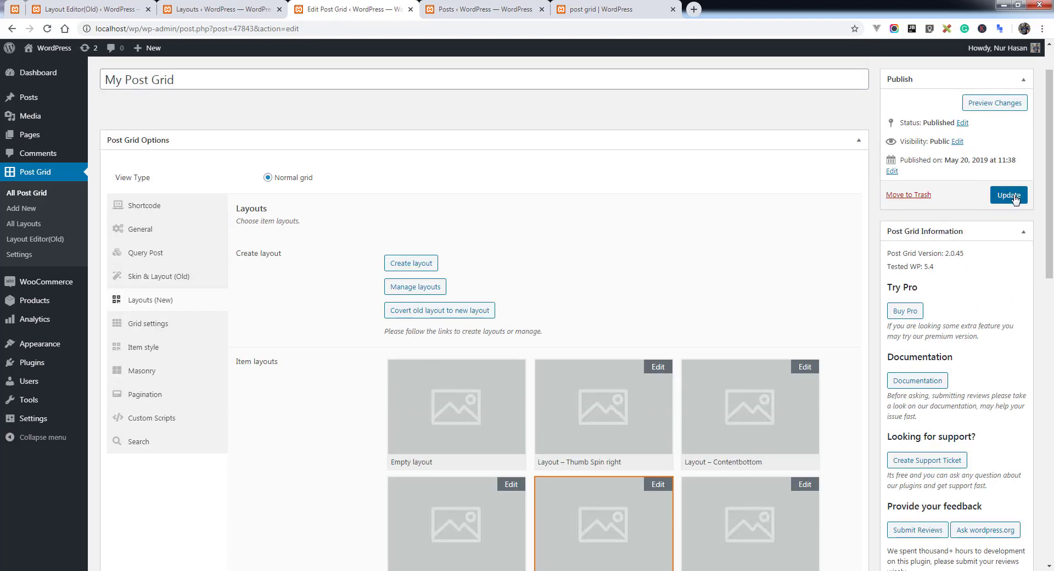
Reload the front-end grid to preview Thumb go Left, then return to the grid settings.
{"action": "left_click", "coordinate": [590, 15]}
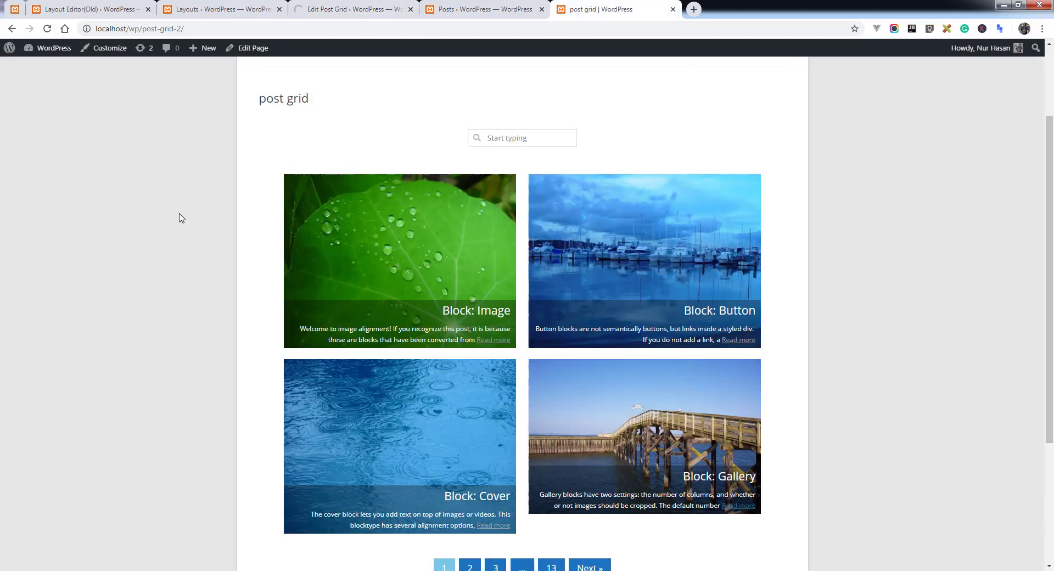
{"action": "left_click", "coordinate": [47, 29]}
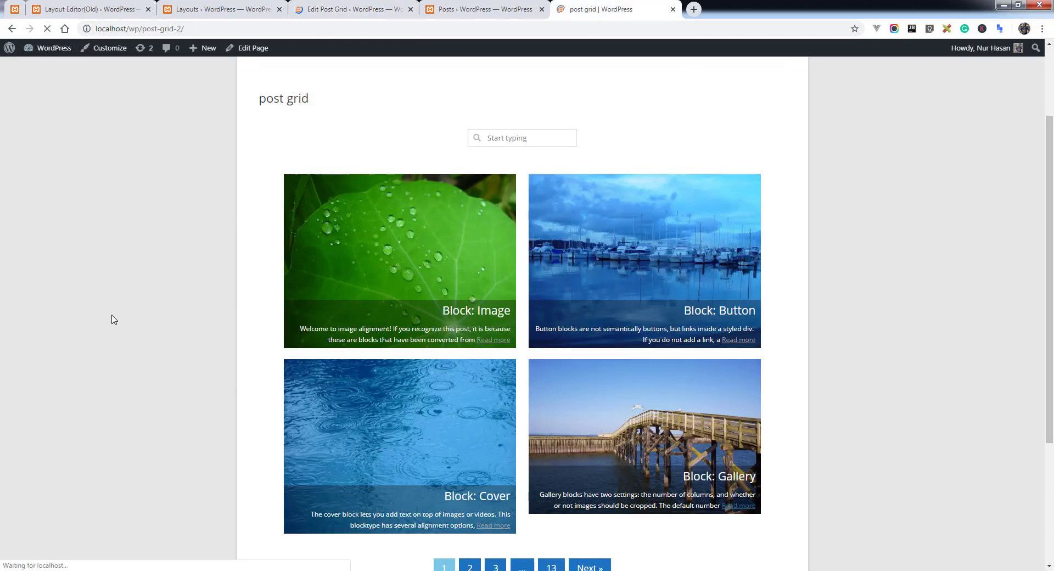
{"action": "mouse_move", "coordinate": [450, 287]}
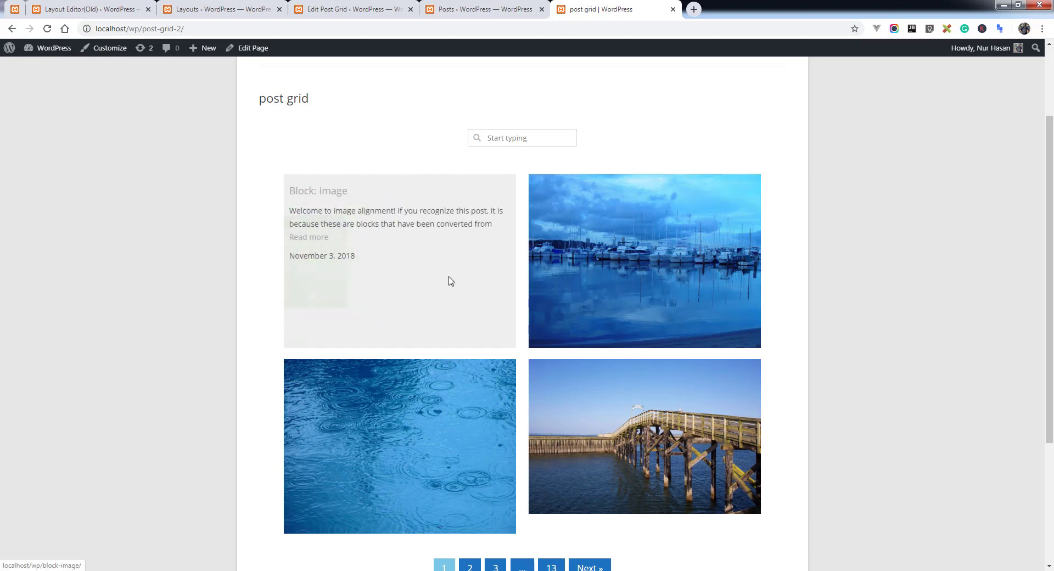
{"action": "mouse_move", "coordinate": [421, 433]}
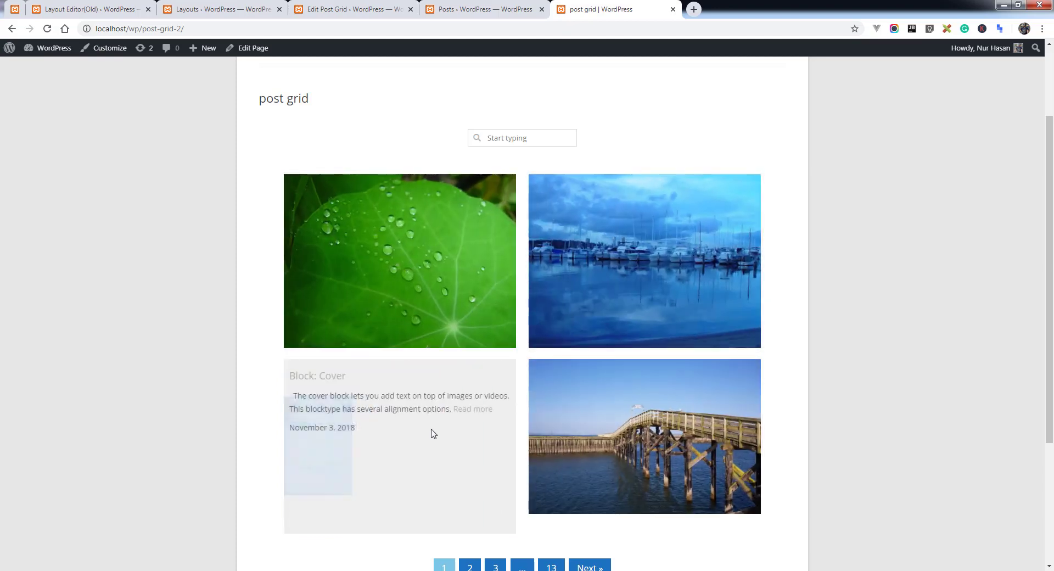
{"action": "left_click", "coordinate": [335, 9]}
Give the Post title element the blue #1e73be text colour, then collapse its settings.
{"action": "scroll", "coordinate": [372, 414], "scroll_direction": "down", "scroll_amount": 3}
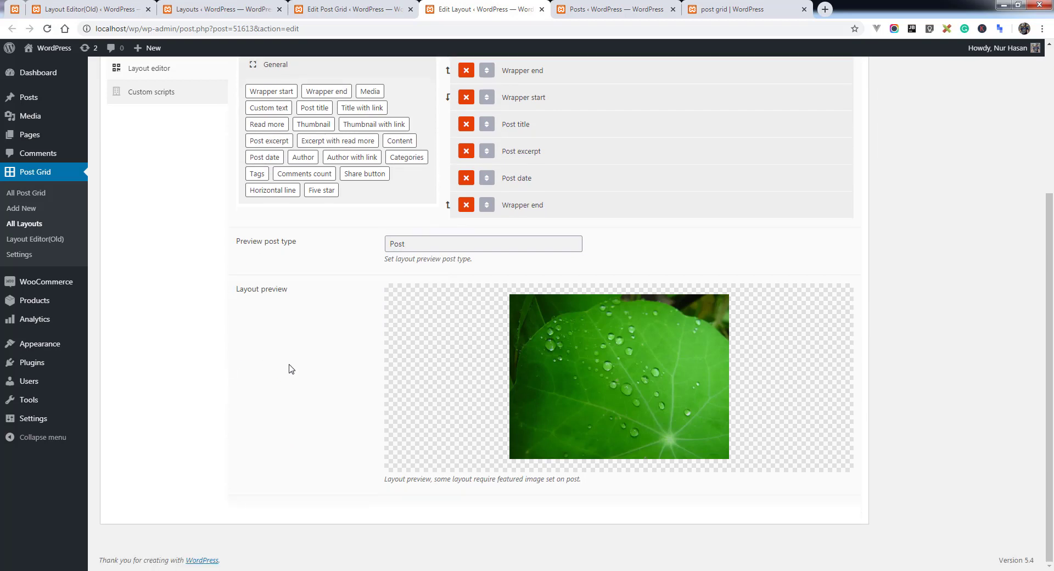
{"action": "scroll", "coordinate": [561, 285], "scroll_direction": "up", "scroll_amount": 3}
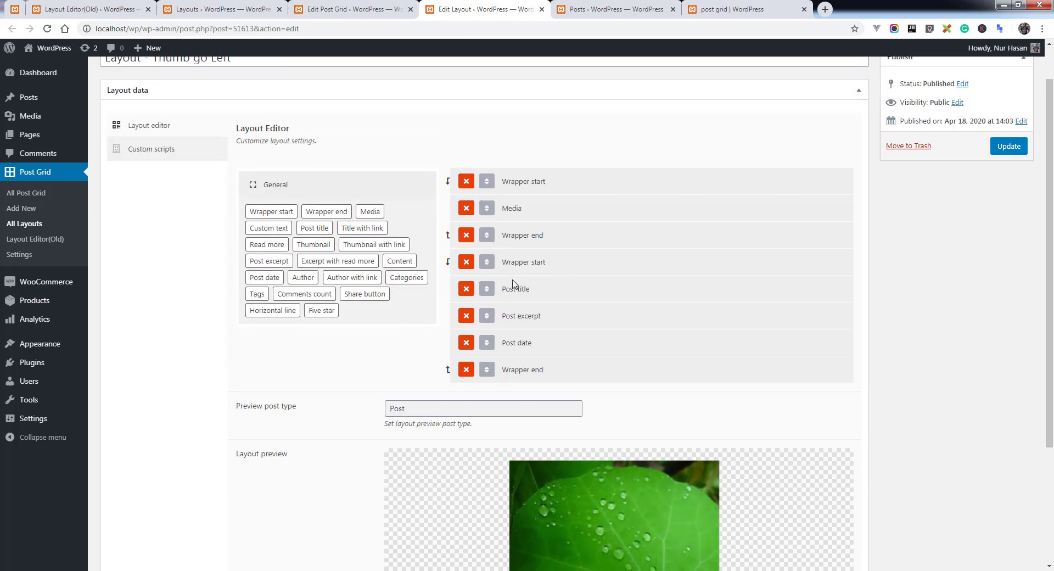
{"action": "left_click", "coordinate": [550, 294]}
{"action": "scroll", "coordinate": [579, 286], "scroll_direction": "down", "scroll_amount": 2}
{"action": "scroll", "coordinate": [534, 319], "scroll_direction": "down", "scroll_amount": 2}
{"action": "left_click", "coordinate": [652, 217]}
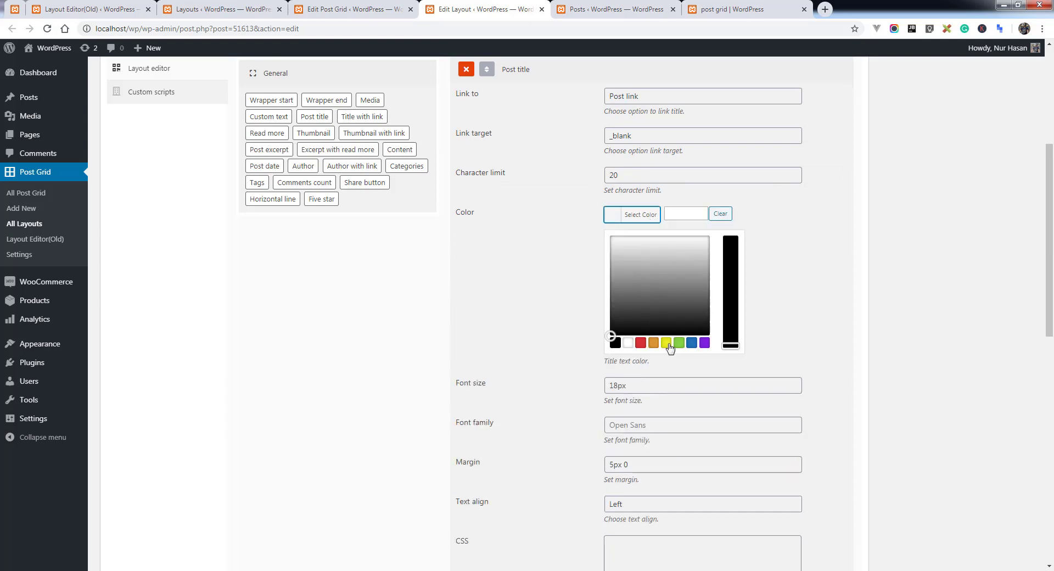
{"action": "left_click", "coordinate": [691, 343]}
{"action": "left_click", "coordinate": [544, 283]}
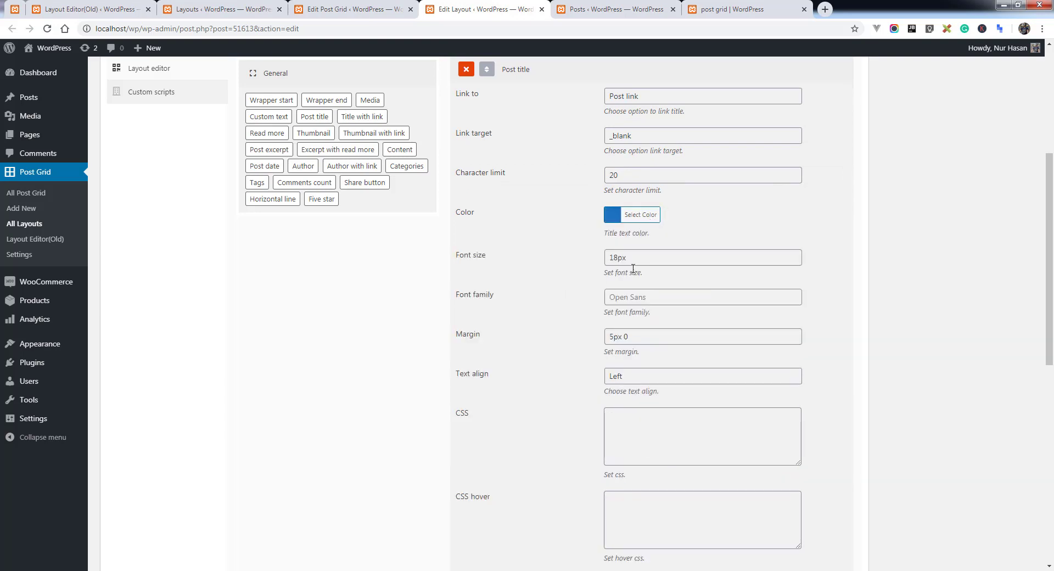
{"action": "scroll", "coordinate": [535, 315], "scroll_direction": "up", "scroll_amount": 2}
{"action": "scroll", "coordinate": [536, 315], "scroll_direction": "up", "scroll_amount": 1}
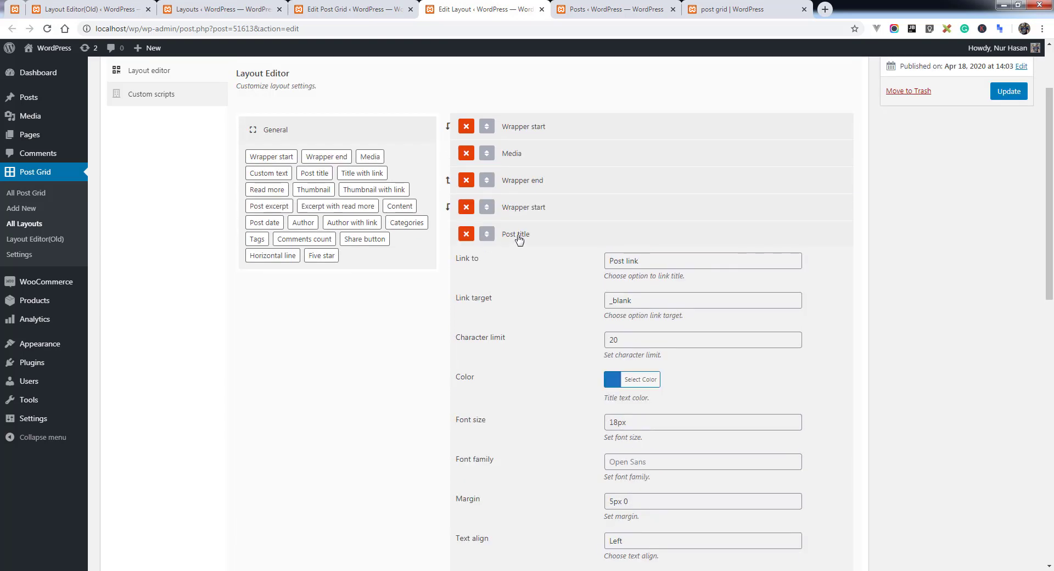
{"action": "left_click", "coordinate": [519, 236]}
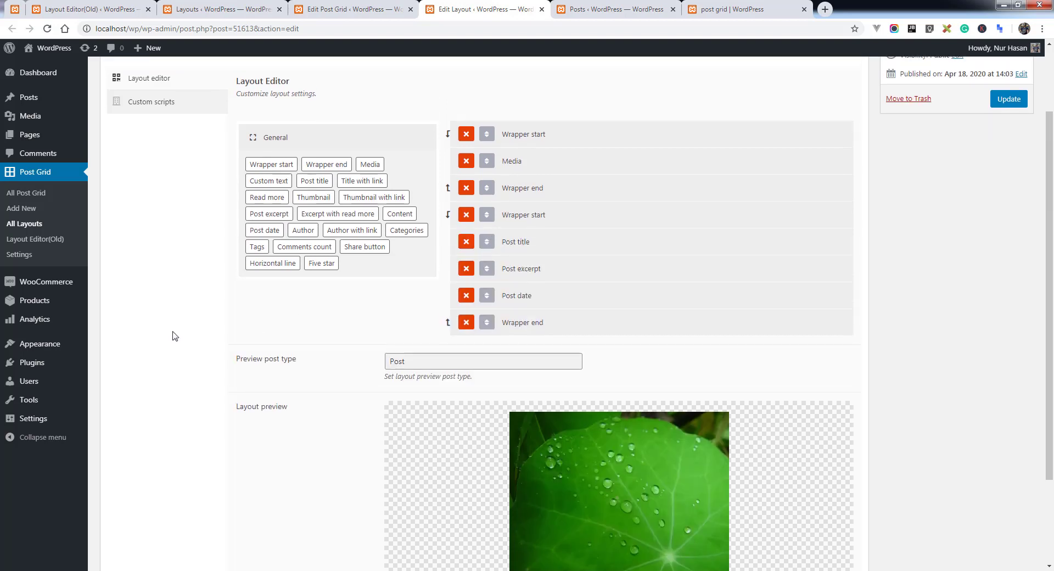
{"action": "scroll", "coordinate": [176, 332], "scroll_direction": "up", "scroll_amount": 2}
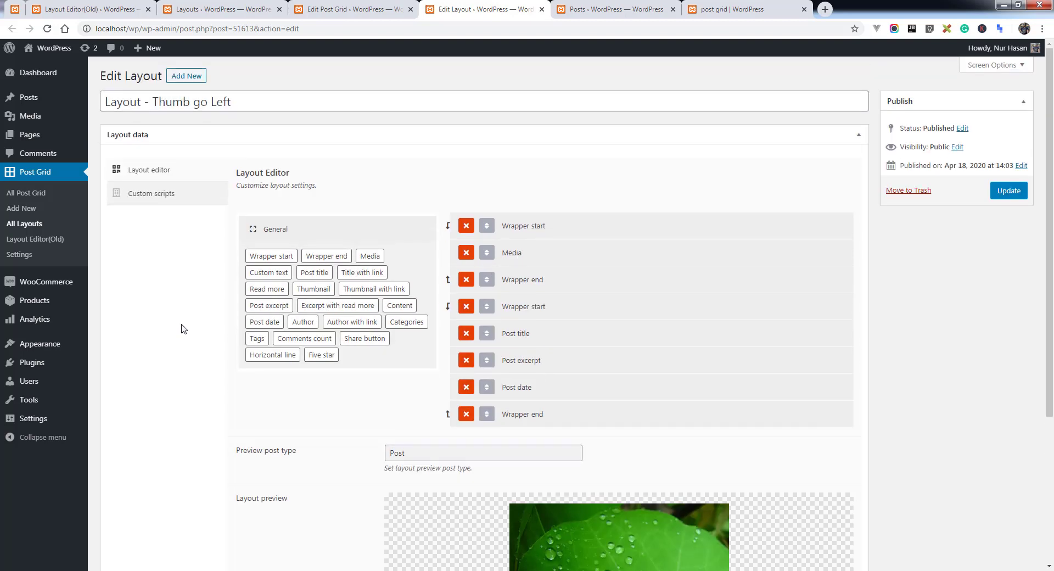